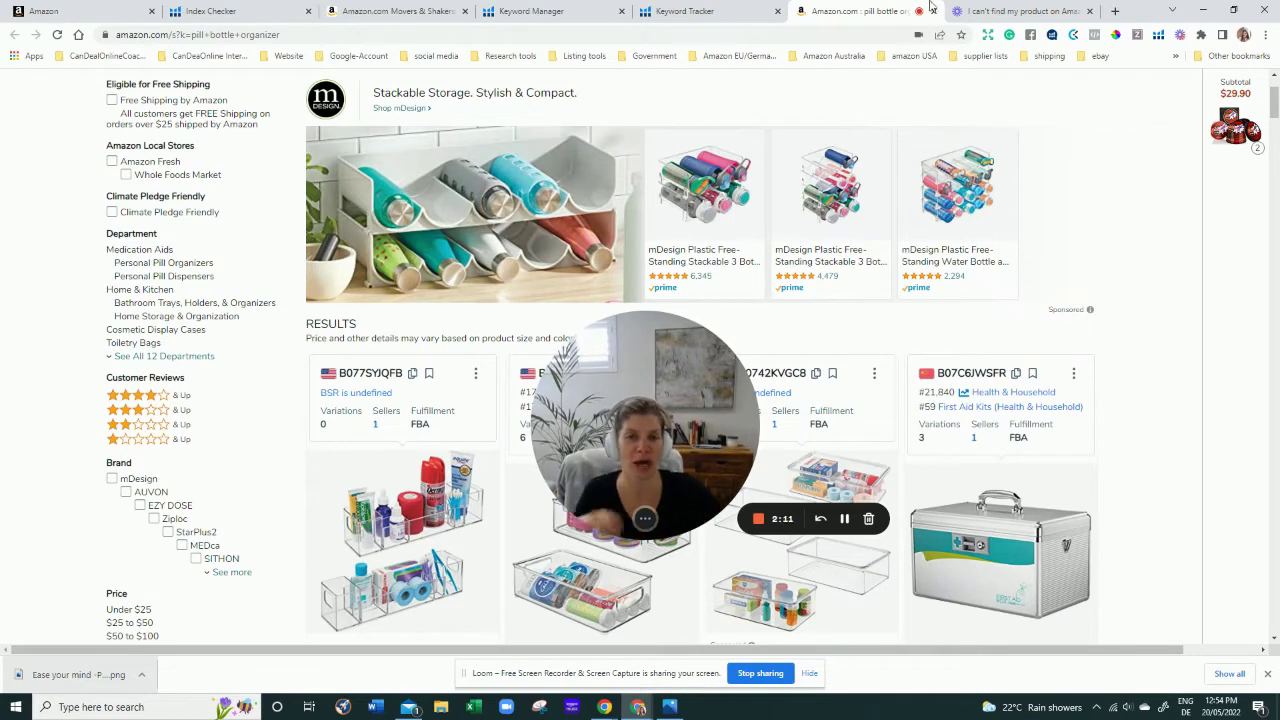
Open Keyword Manager, then the Keyword Tracker's tracked products for the pill water bottle.
click(532, 12)
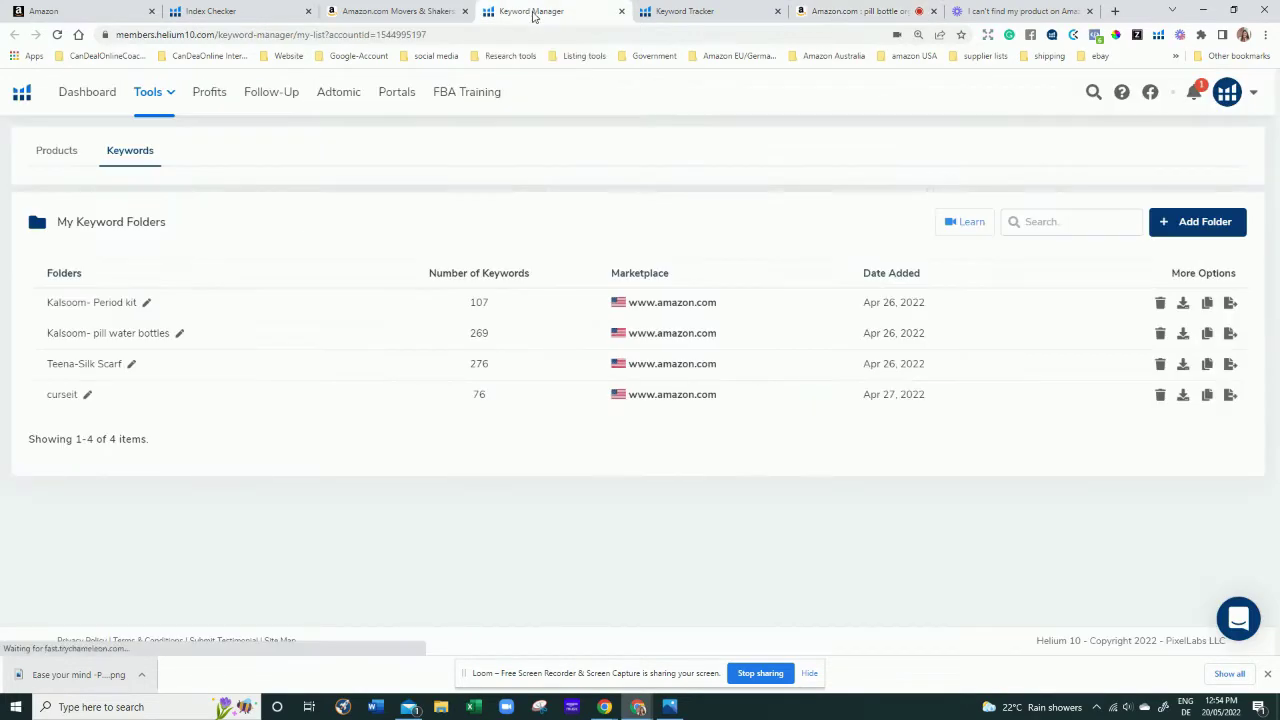
click(679, 14)
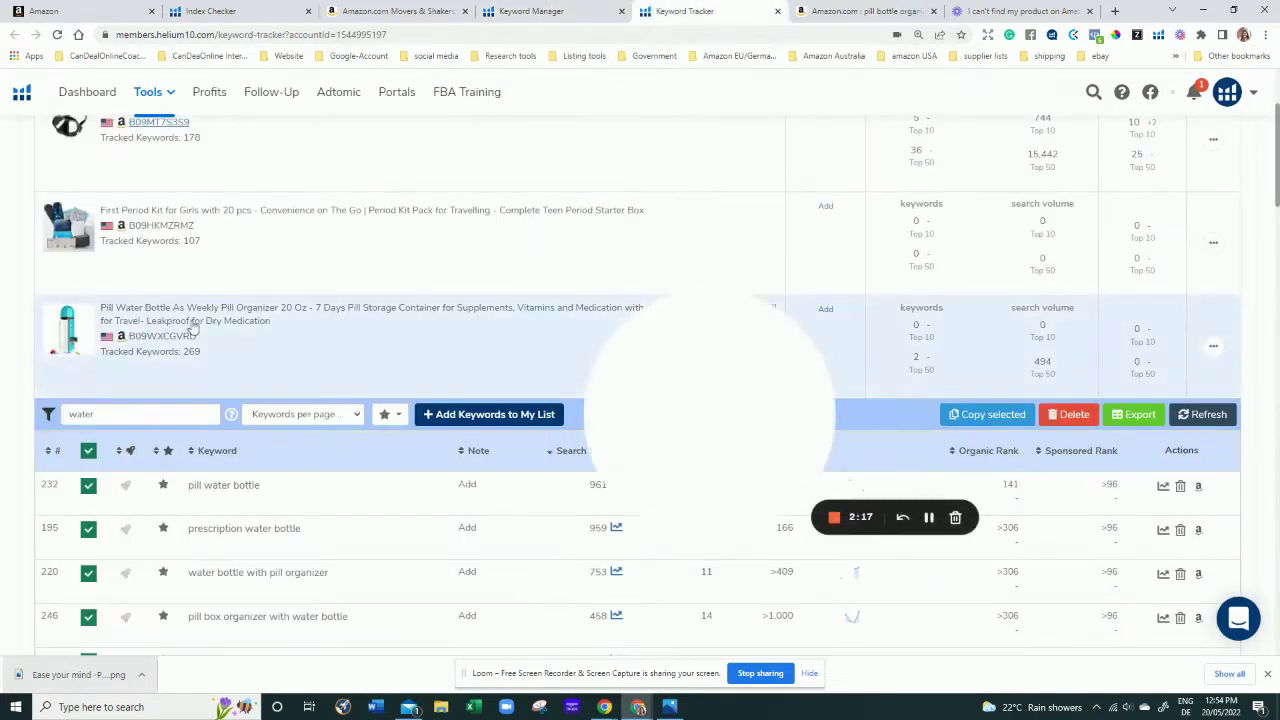
drag(788, 413, 213, 289)
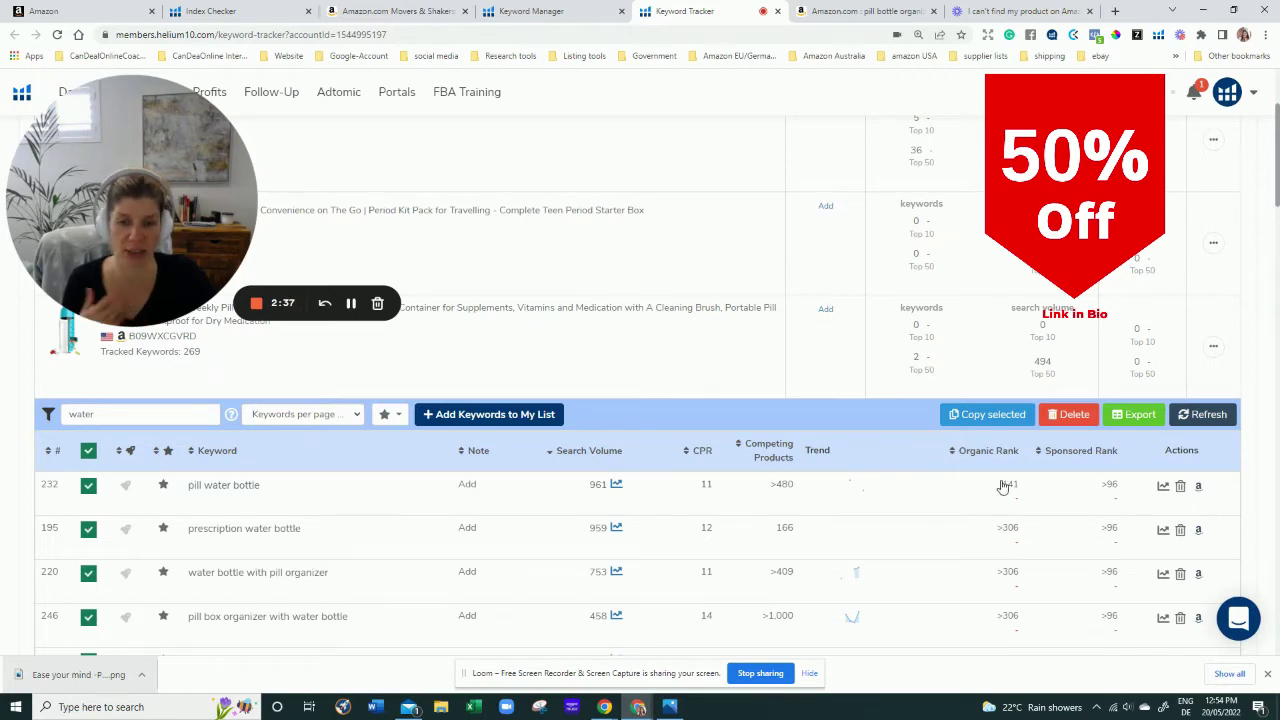
Review the water keywords' organic ranks, then go to Amazon Movers & Shakers.
scroll(1011, 530, down, 1)
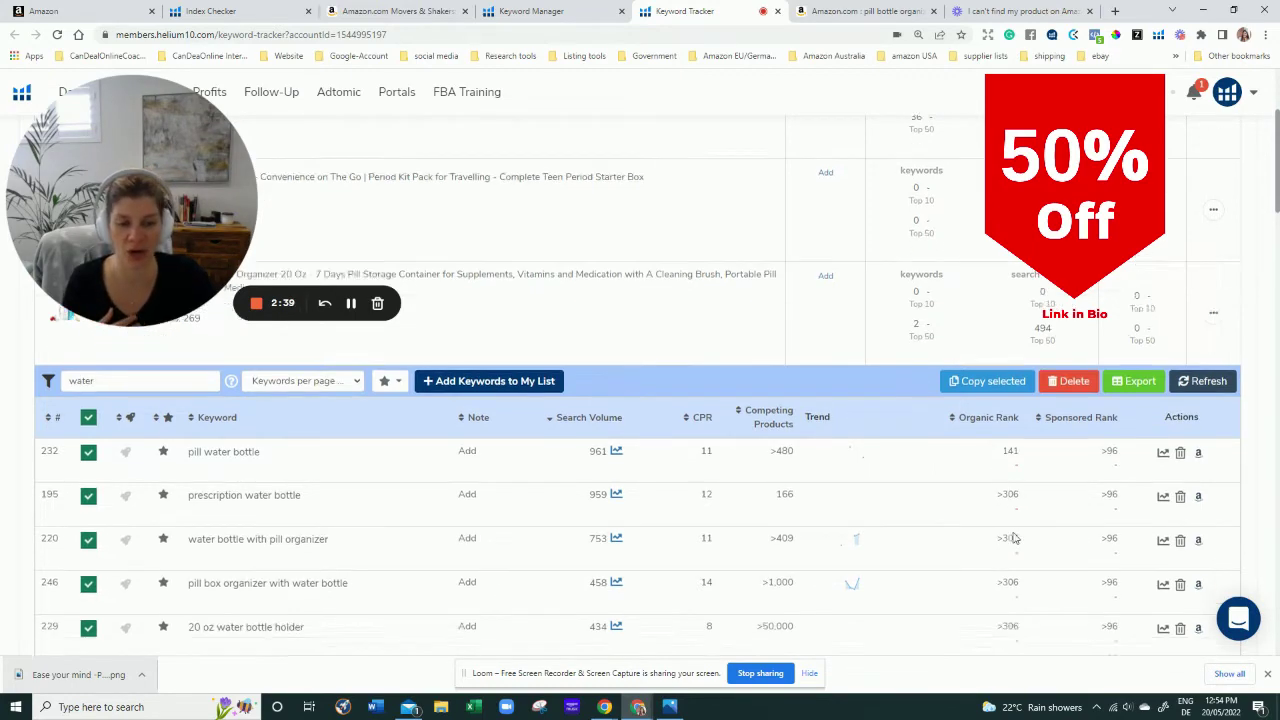
scroll(1013, 538, down, 2)
scroll(1023, 572, down, 1)
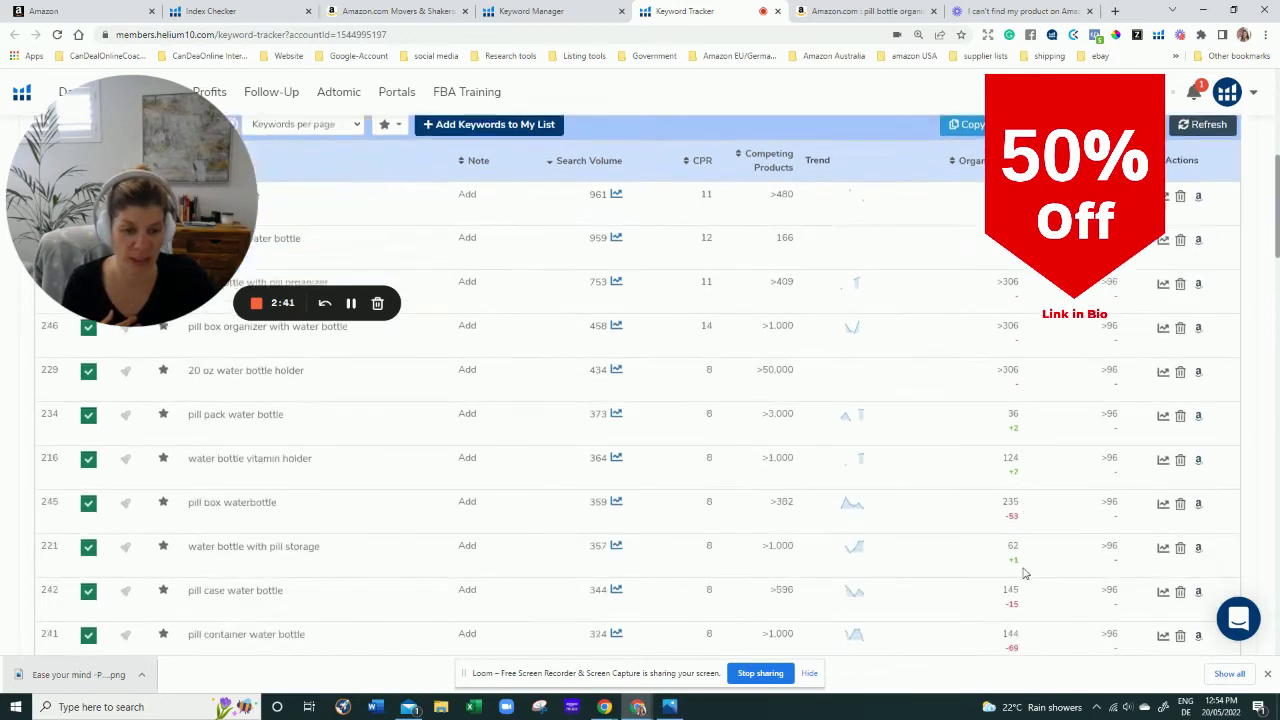
scroll(1023, 572, down, 1)
scroll(1008, 528, down, 1)
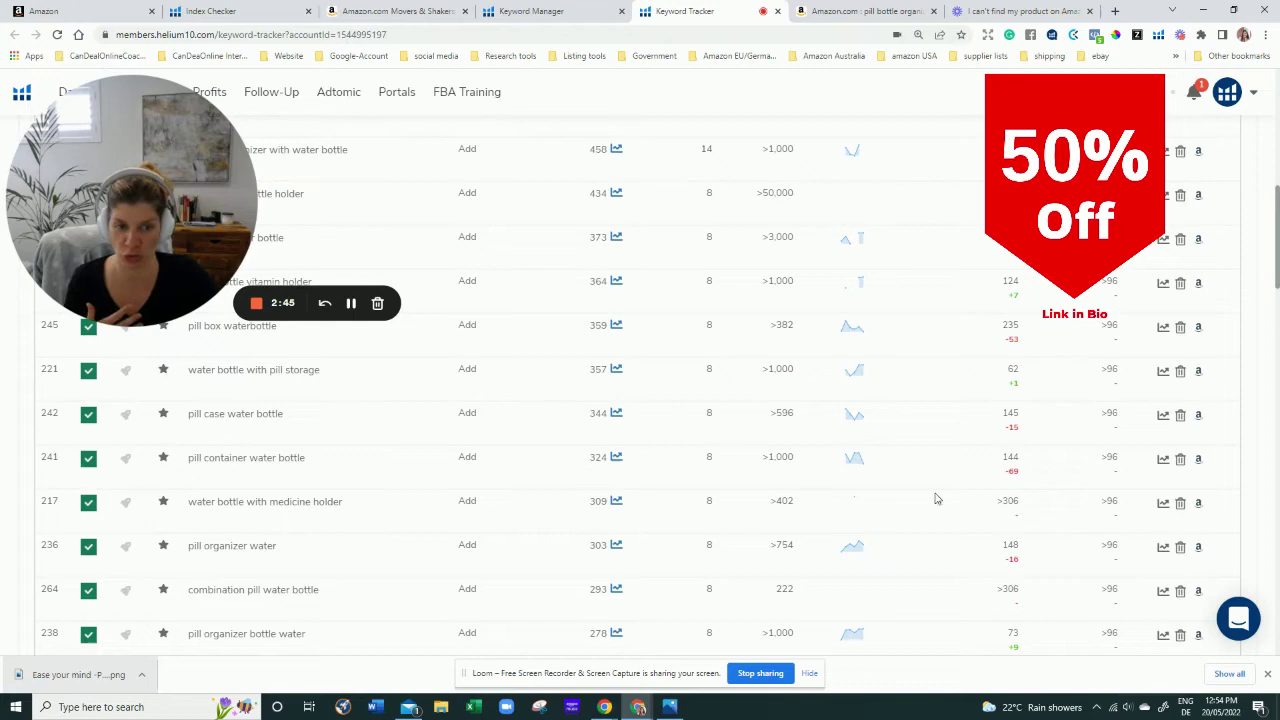
scroll(1022, 462, down, 1)
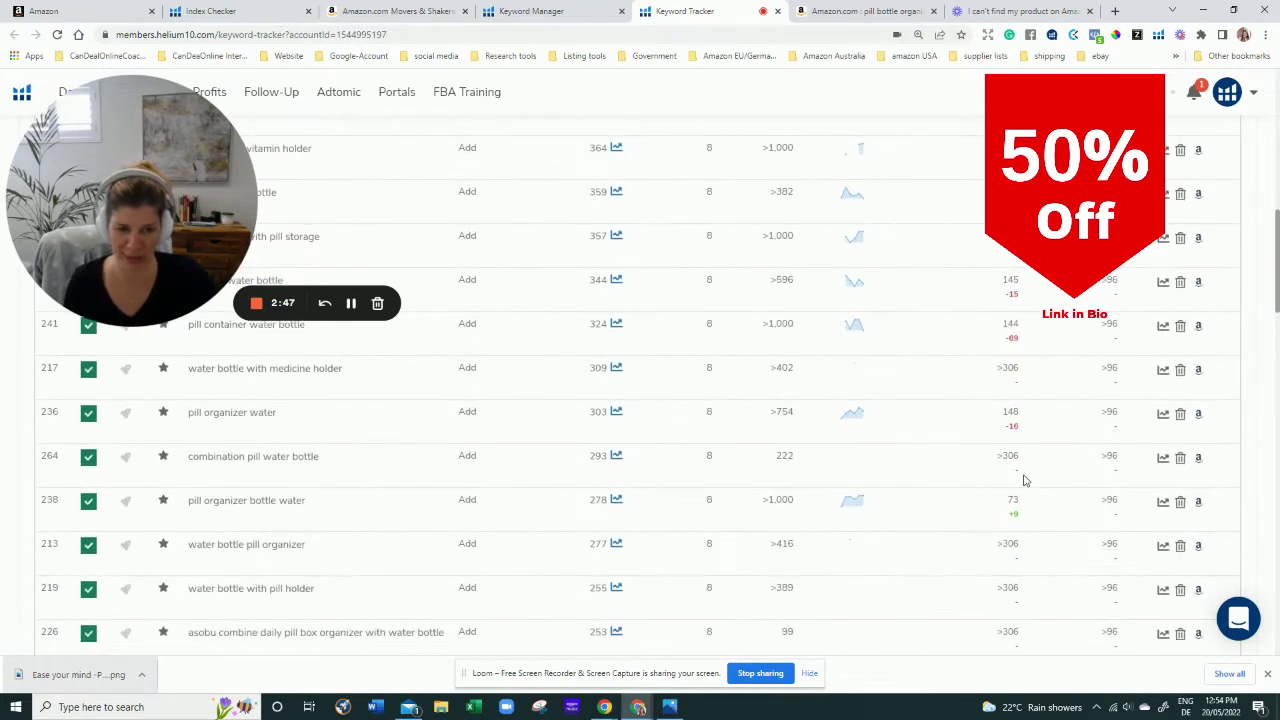
scroll(1020, 485, down, 2)
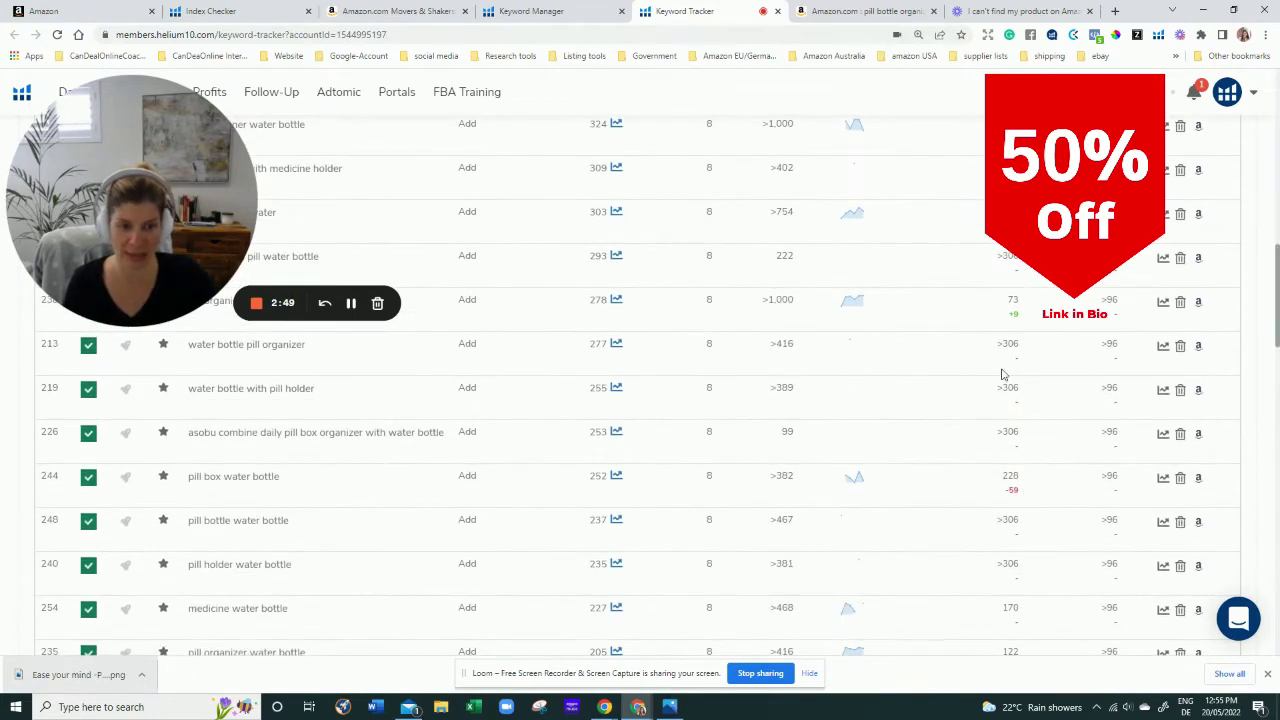
scroll(1003, 374, down, 6)
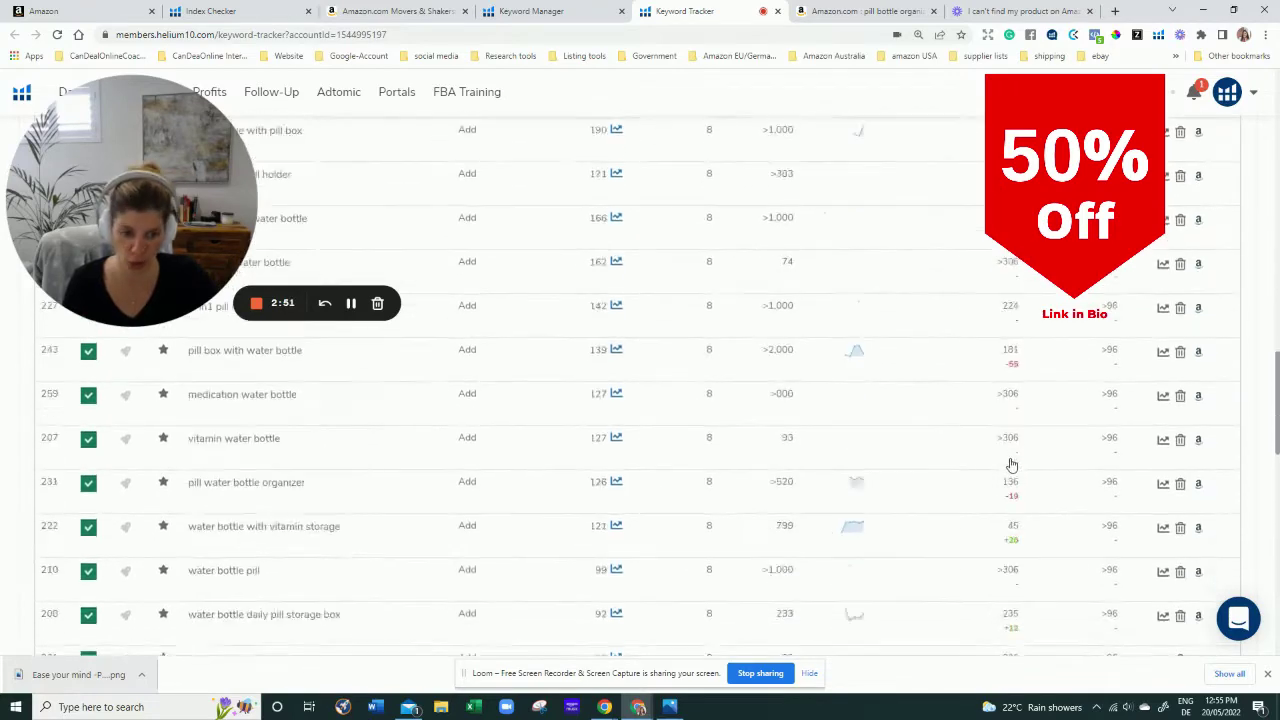
scroll(1010, 464, down, 5)
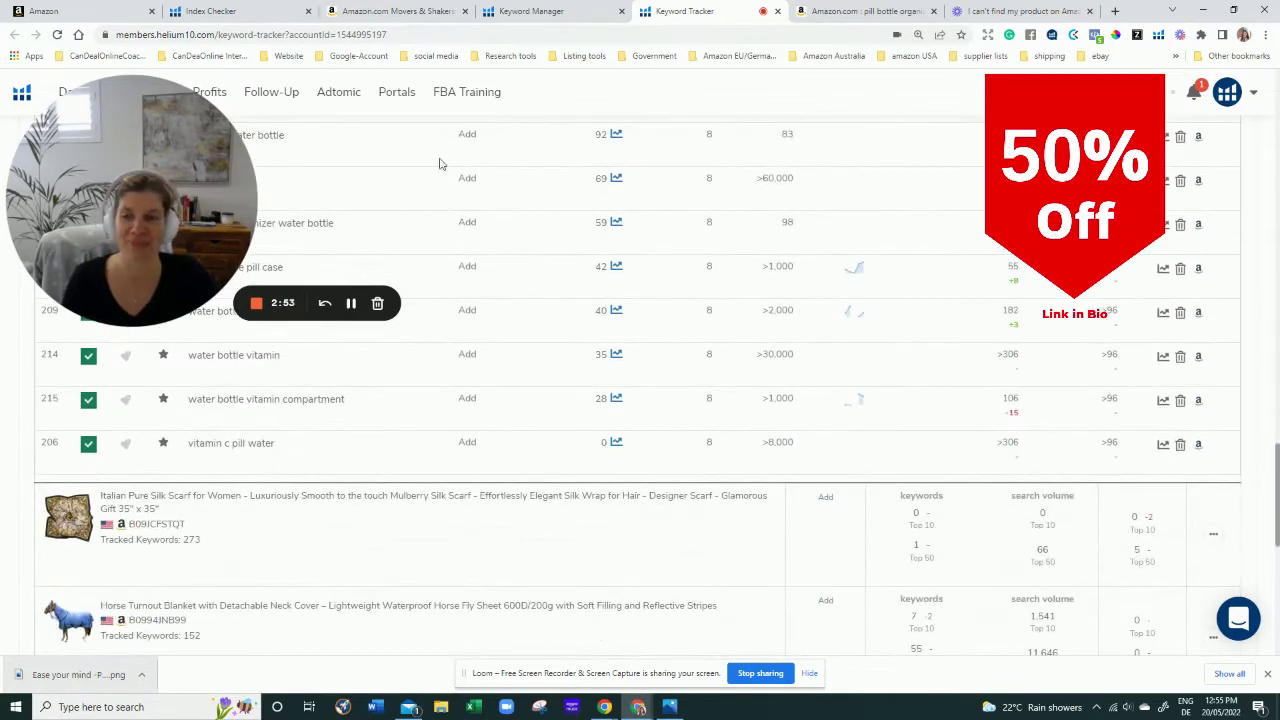
scroll(440, 163, up, 3)
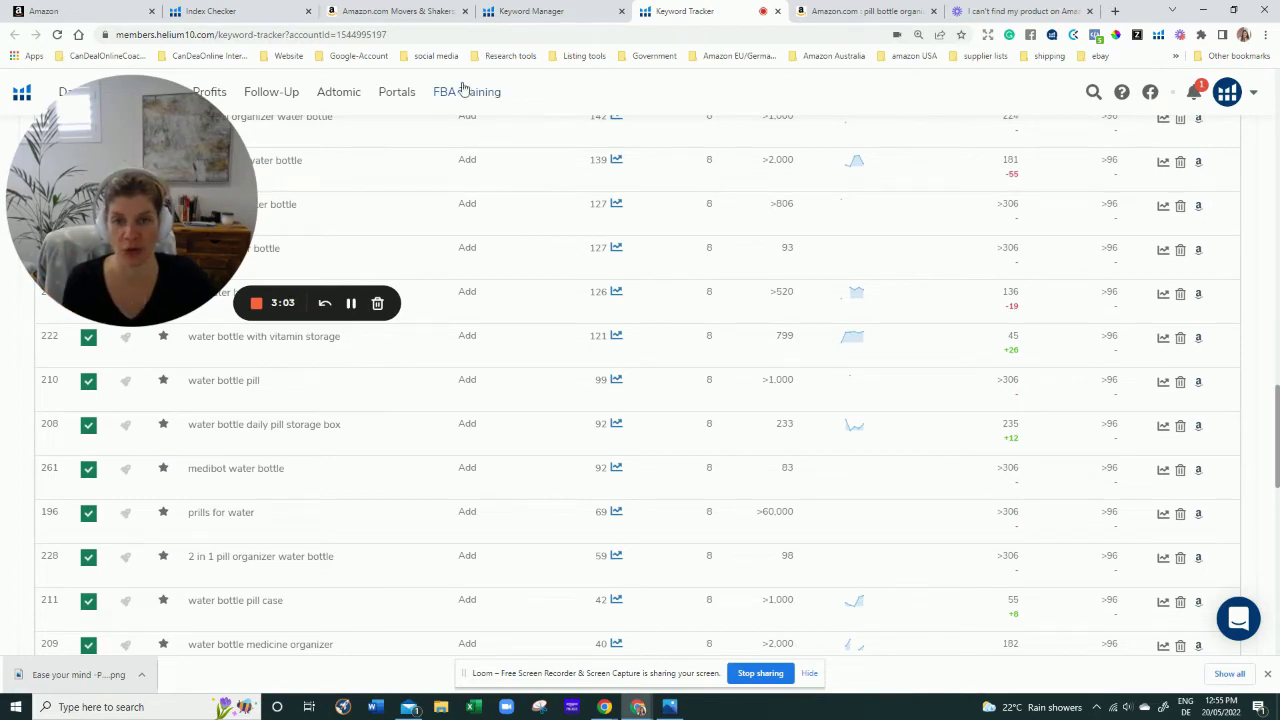
click(422, 14)
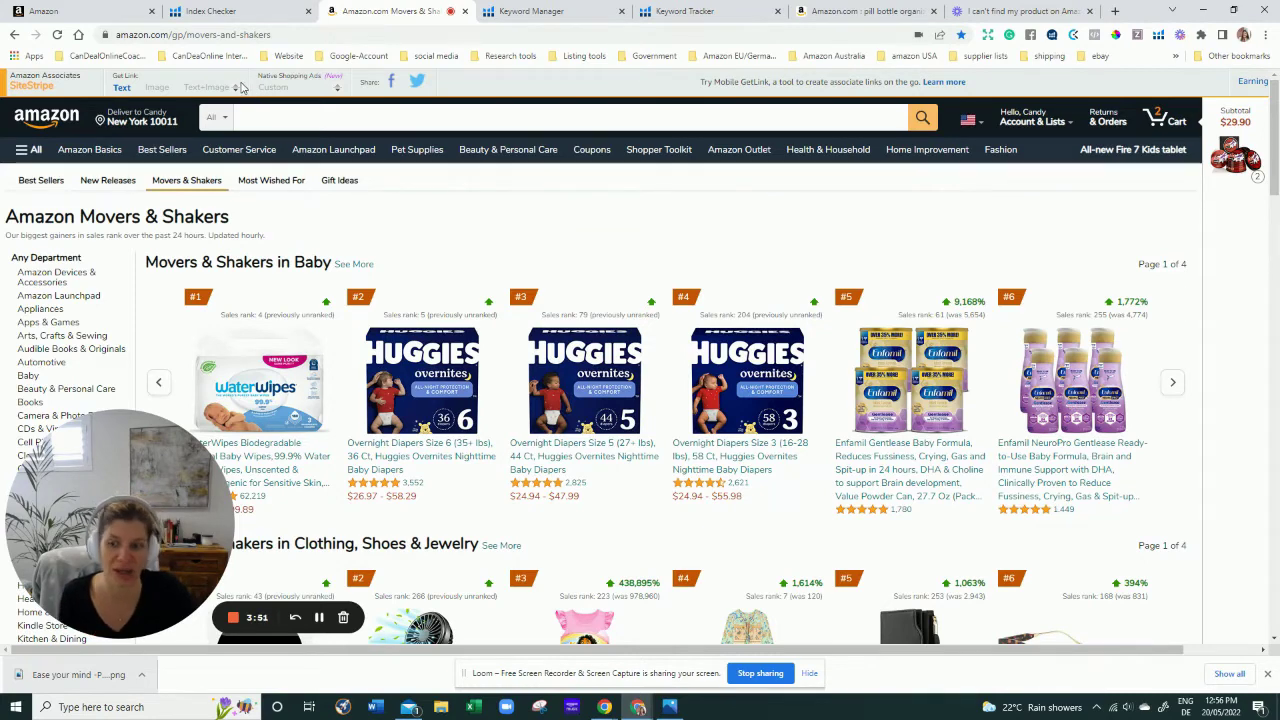
Copy the listing's ASIN from Seller Central Manage Inventory.
click(211, 12)
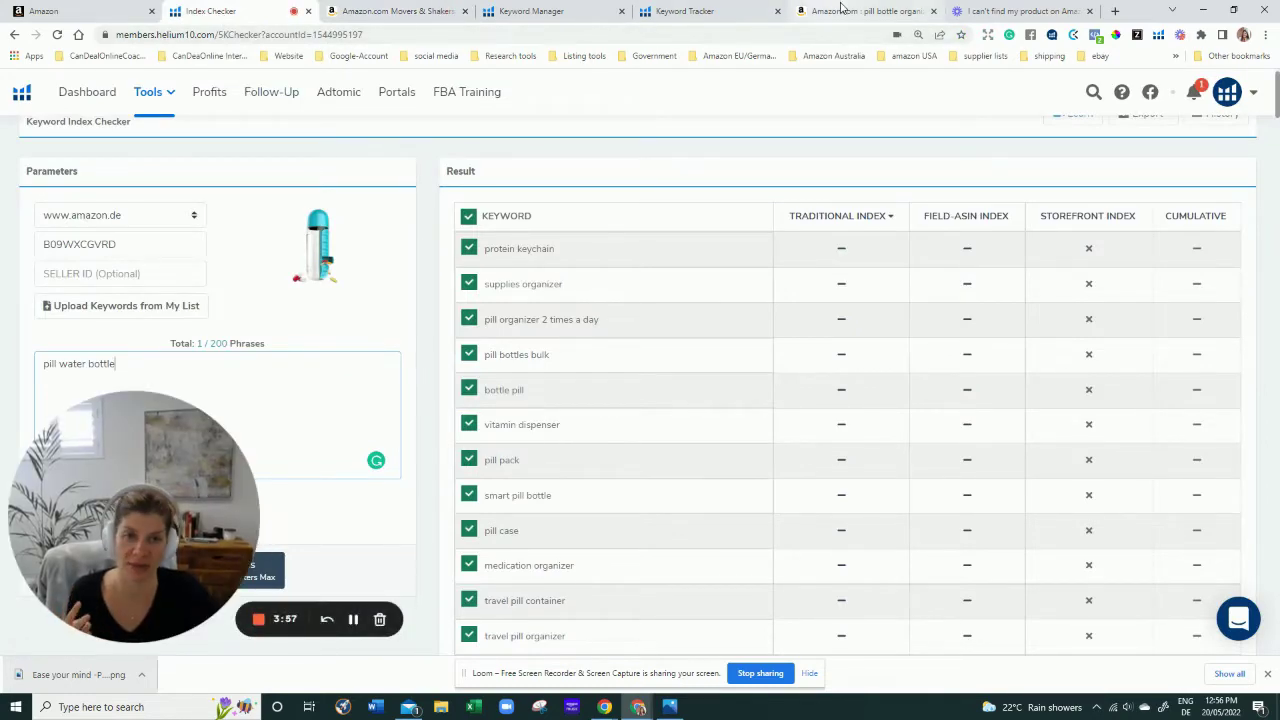
click(805, 12)
scroll(512, 132, up, 1)
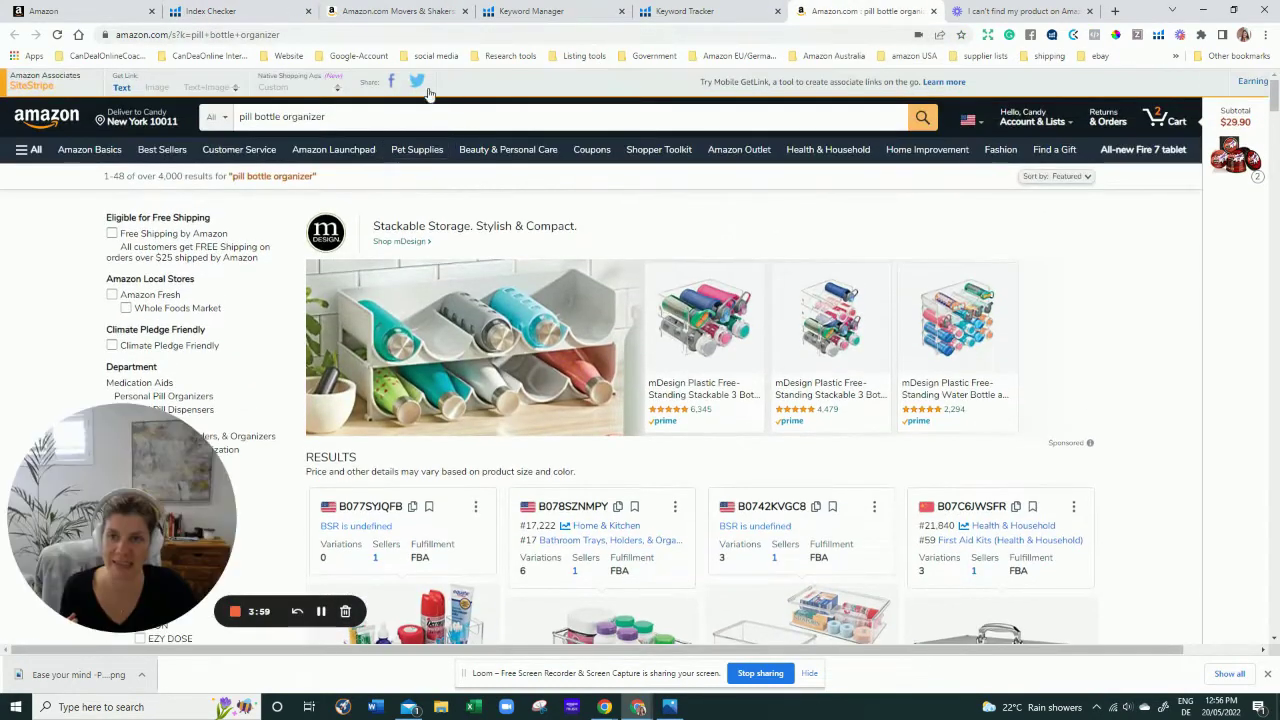
click(60, 12)
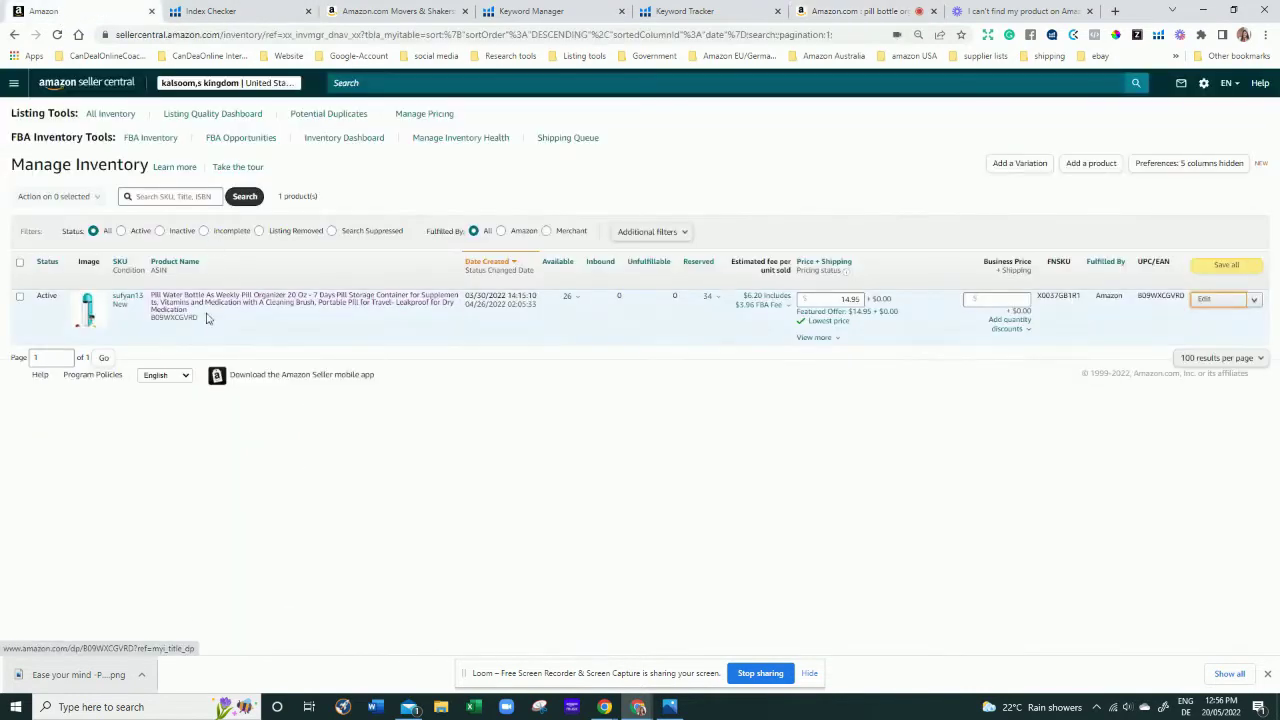
drag(200, 318, 150, 322)
key(ctrl+c)
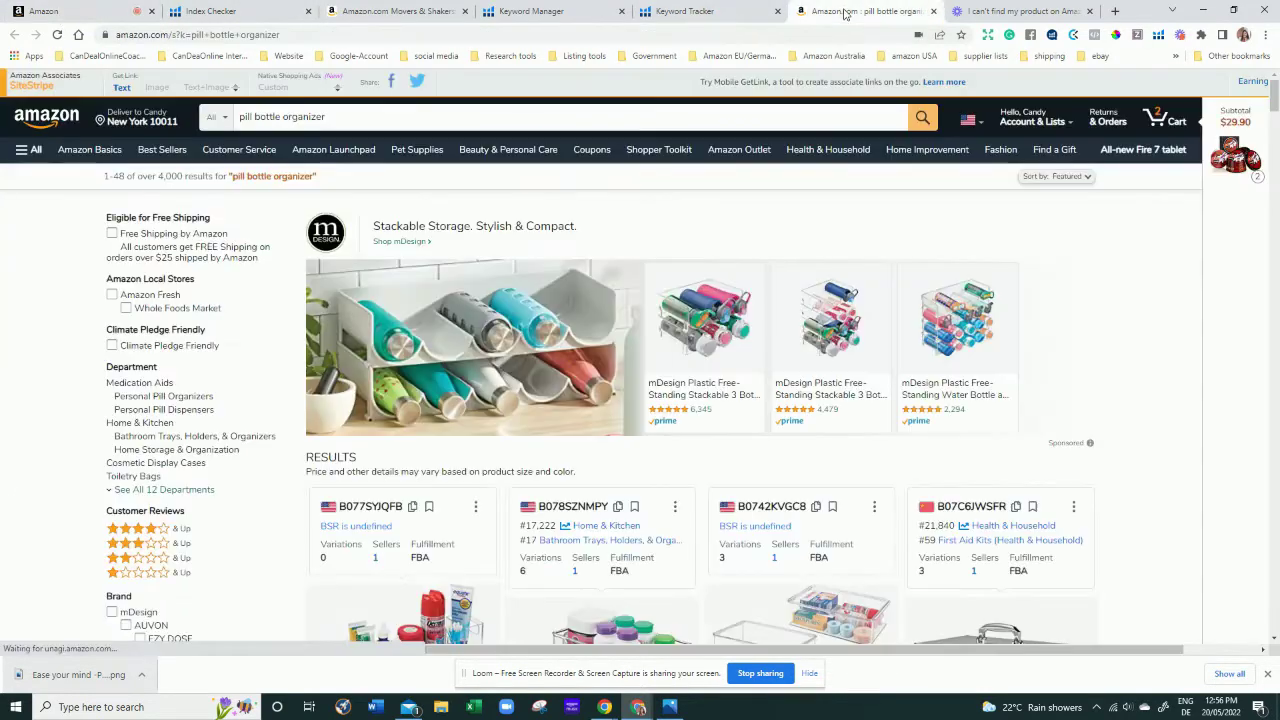
Search Amazon for 'pill bottle organizer +B09WXCGVRD' to check indexing.
click(860, 11)
drag(330, 117, 228, 146)
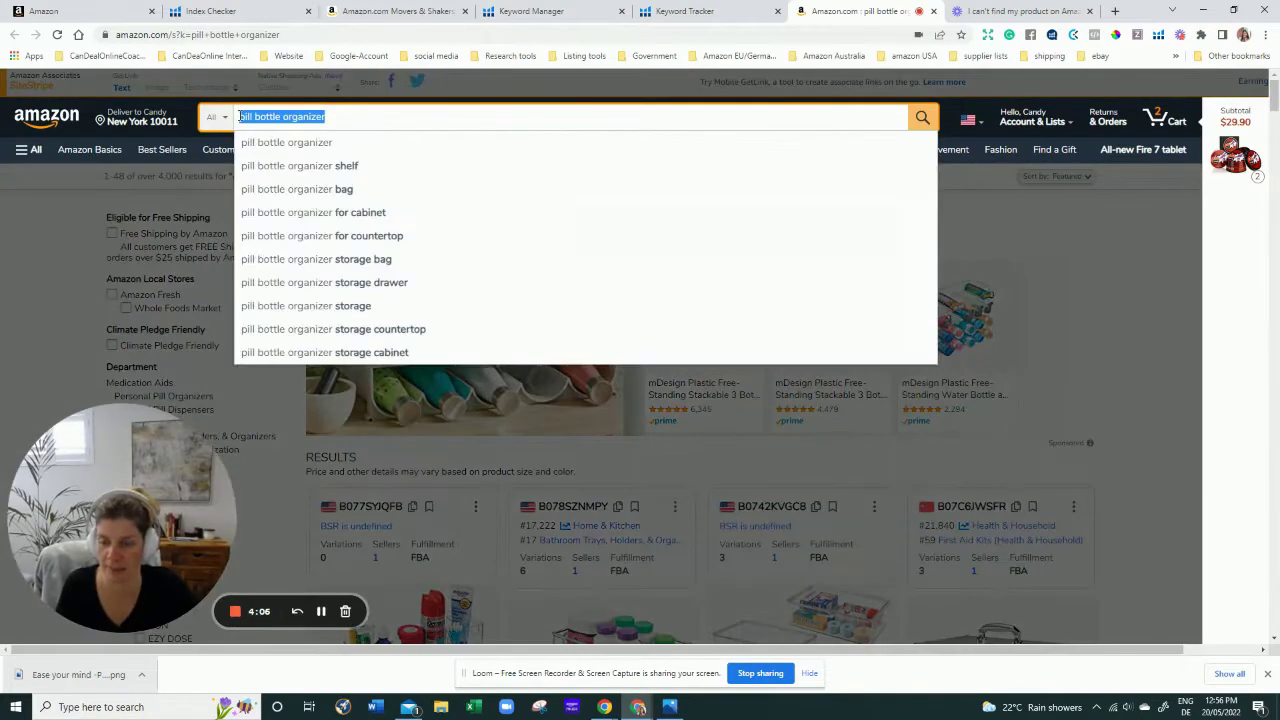
click(371, 122)
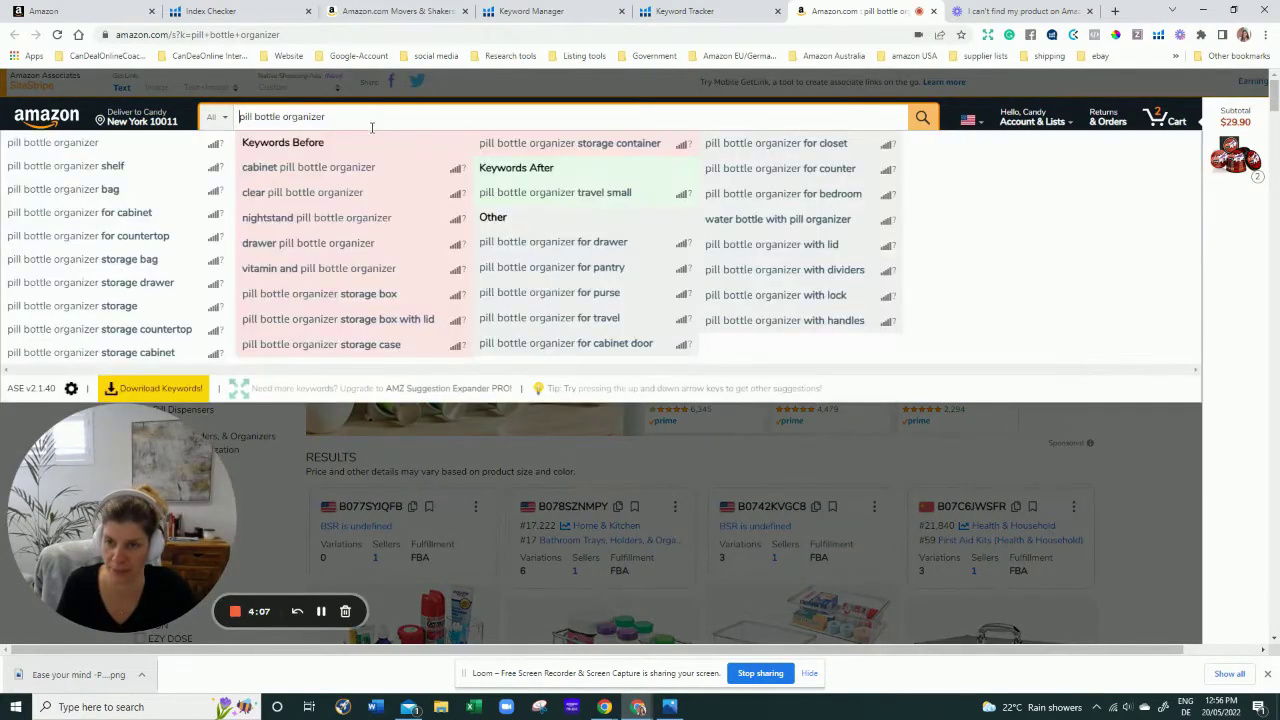
text(+)
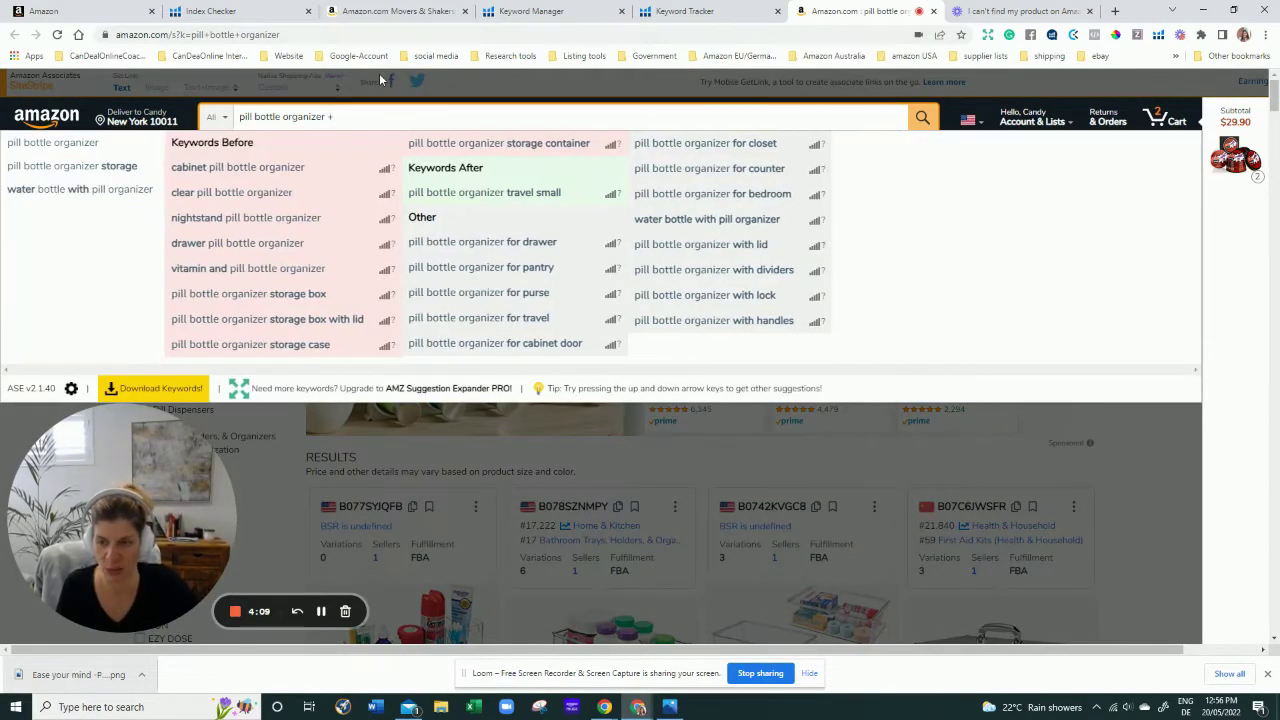
key(ctrl+v)
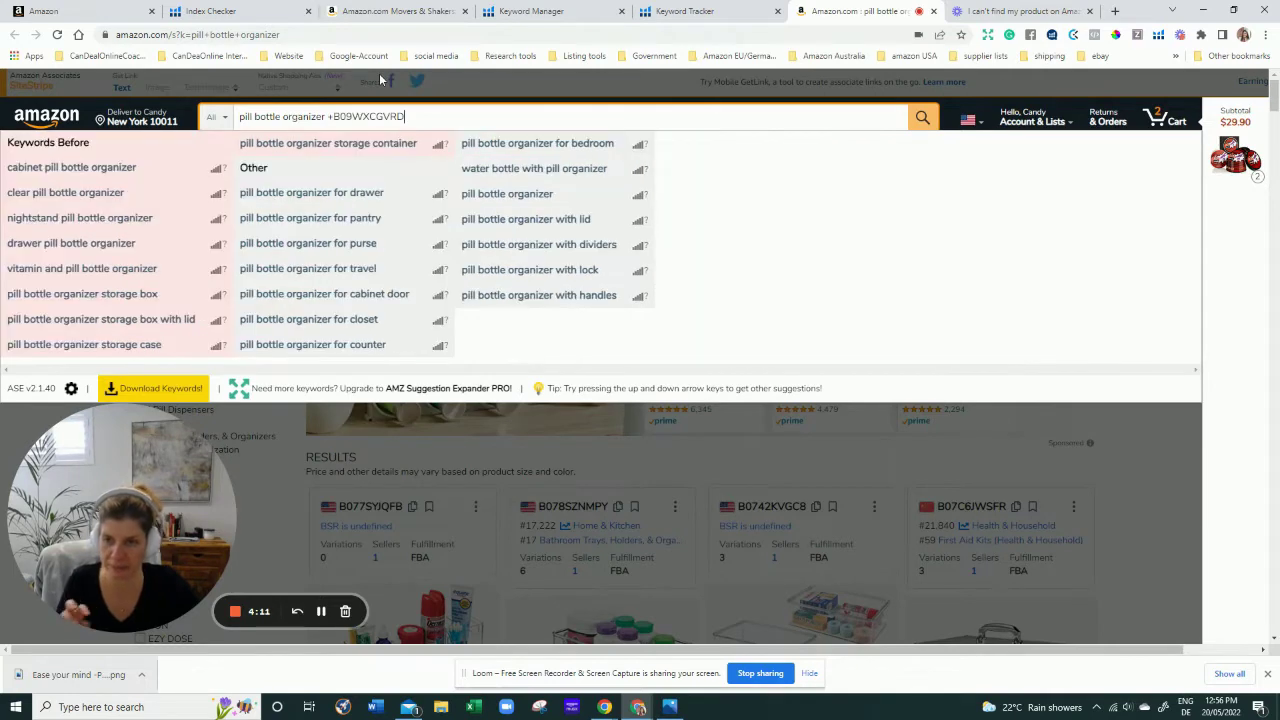
key(Return)
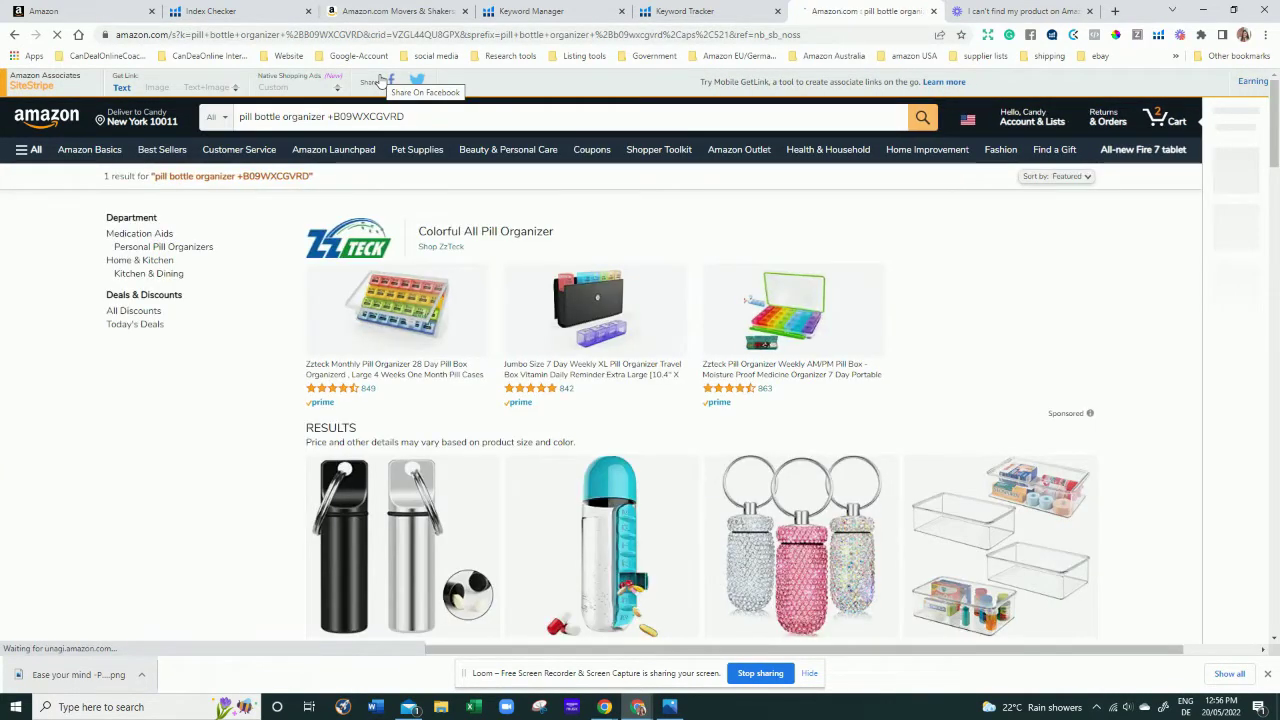
triple_click(440, 116)
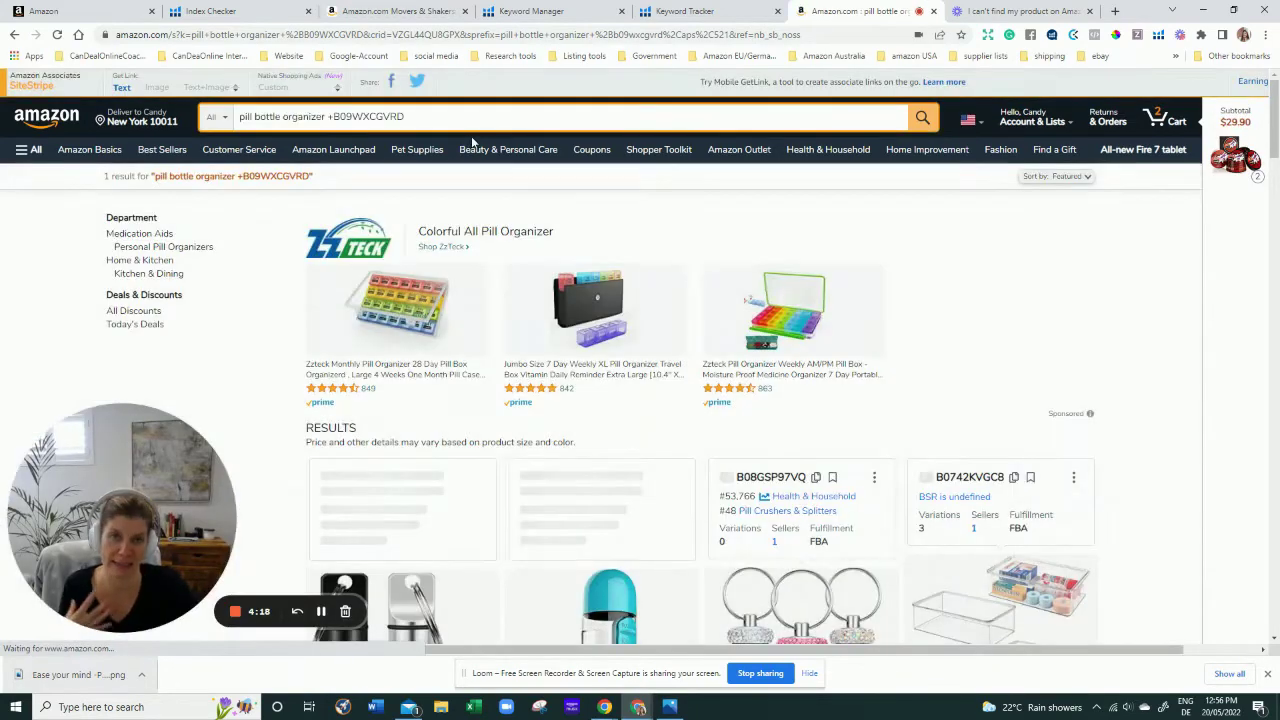
click(466, 140)
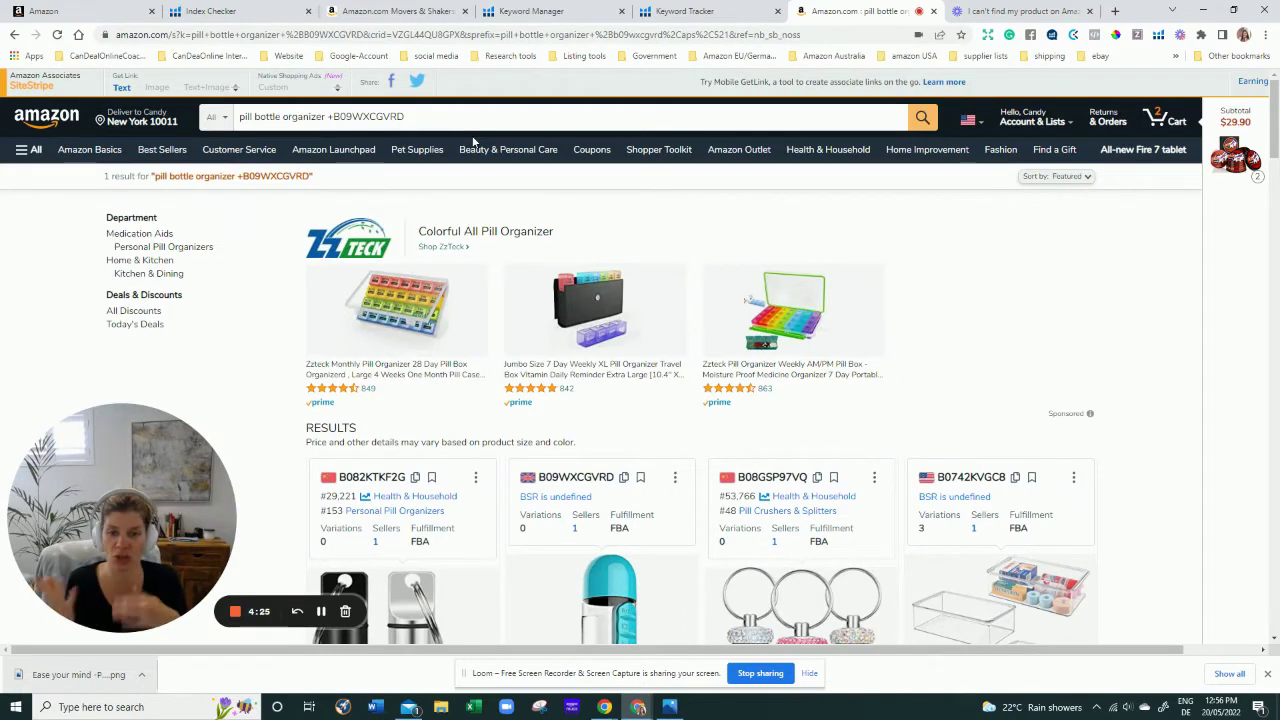
scroll(475, 141, down, 3)
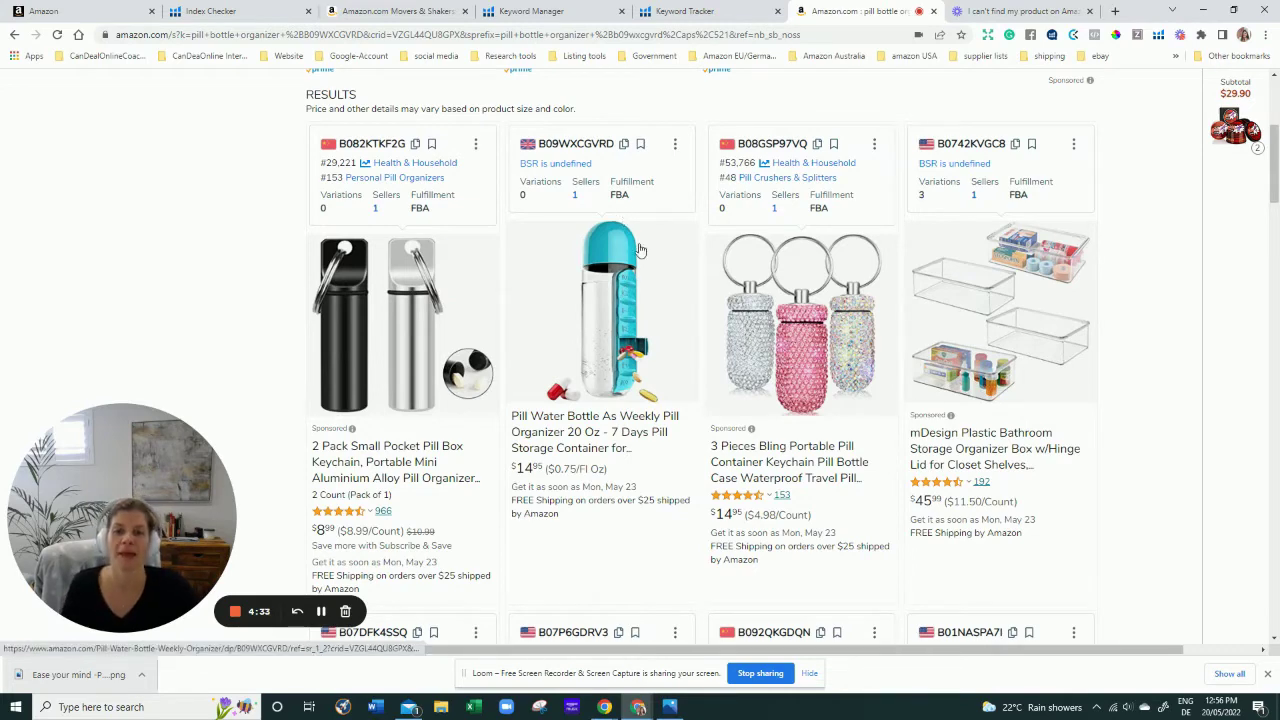
scroll(598, 230, up, 1)
scroll(598, 230, up, 4)
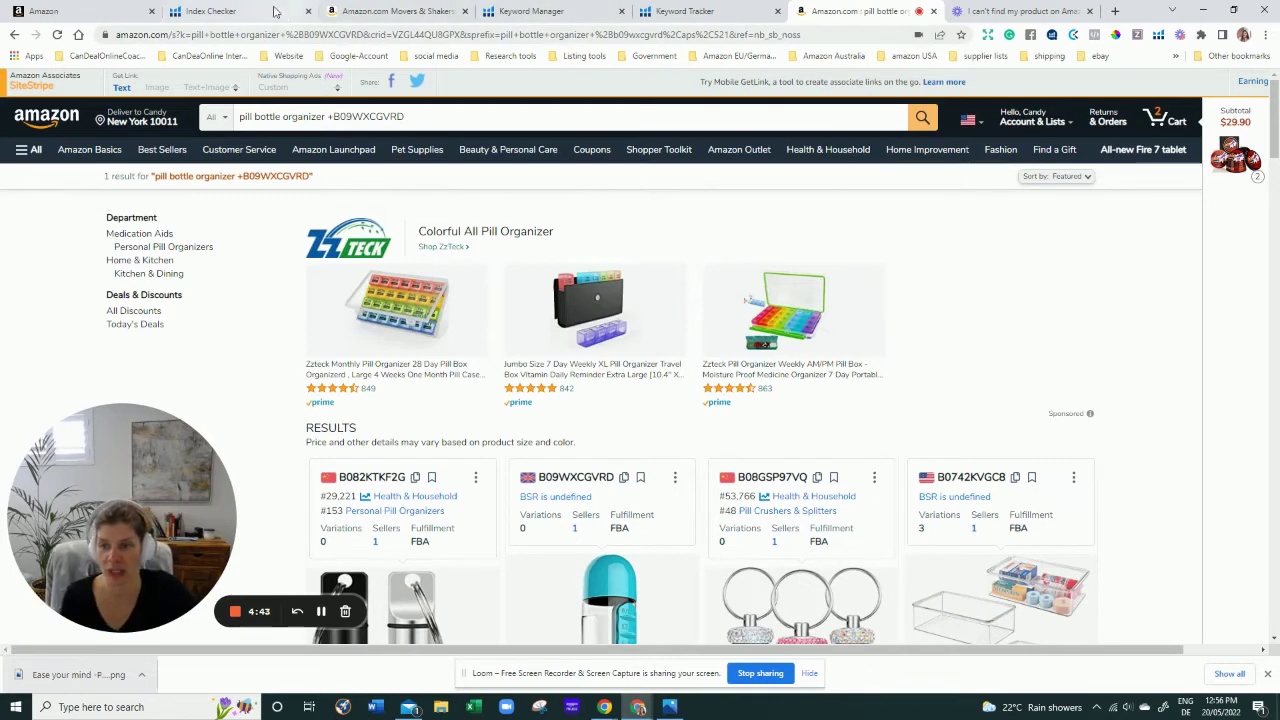
Dismiss the Finished notice and review amazon.com index results for the 44 phrases for B09WXCGVRD.
click(239, 16)
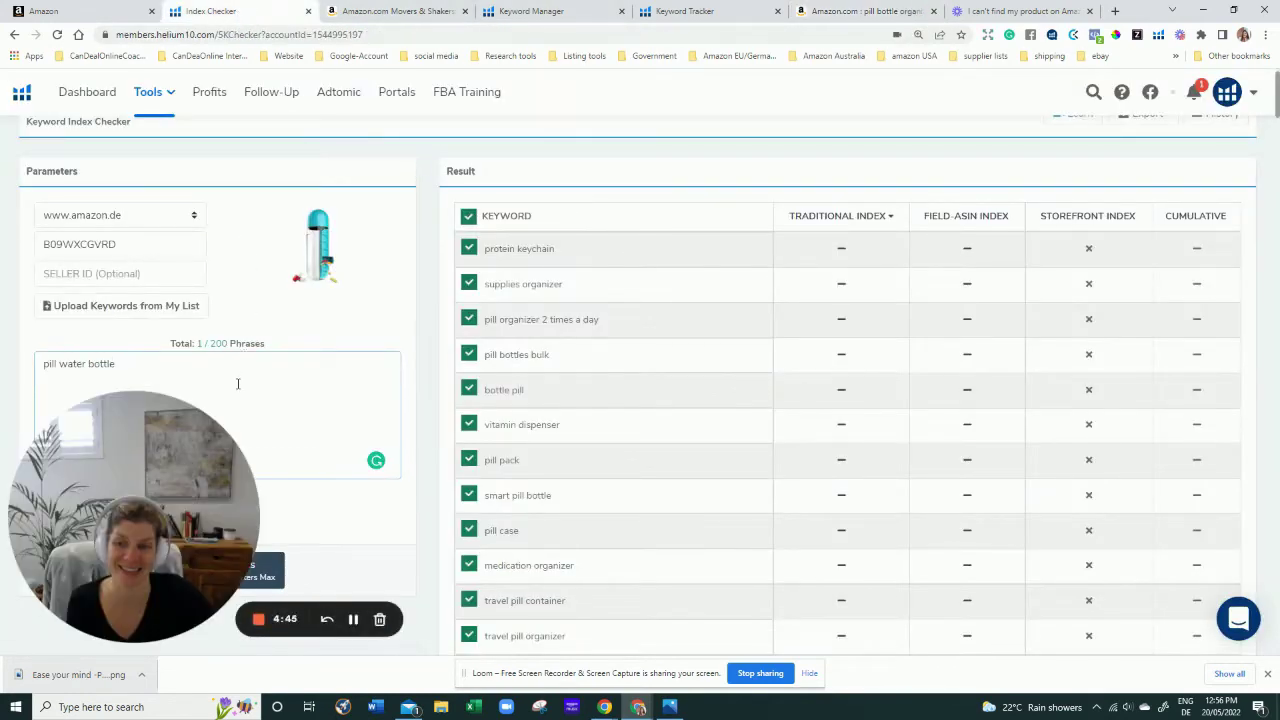
click(700, 12)
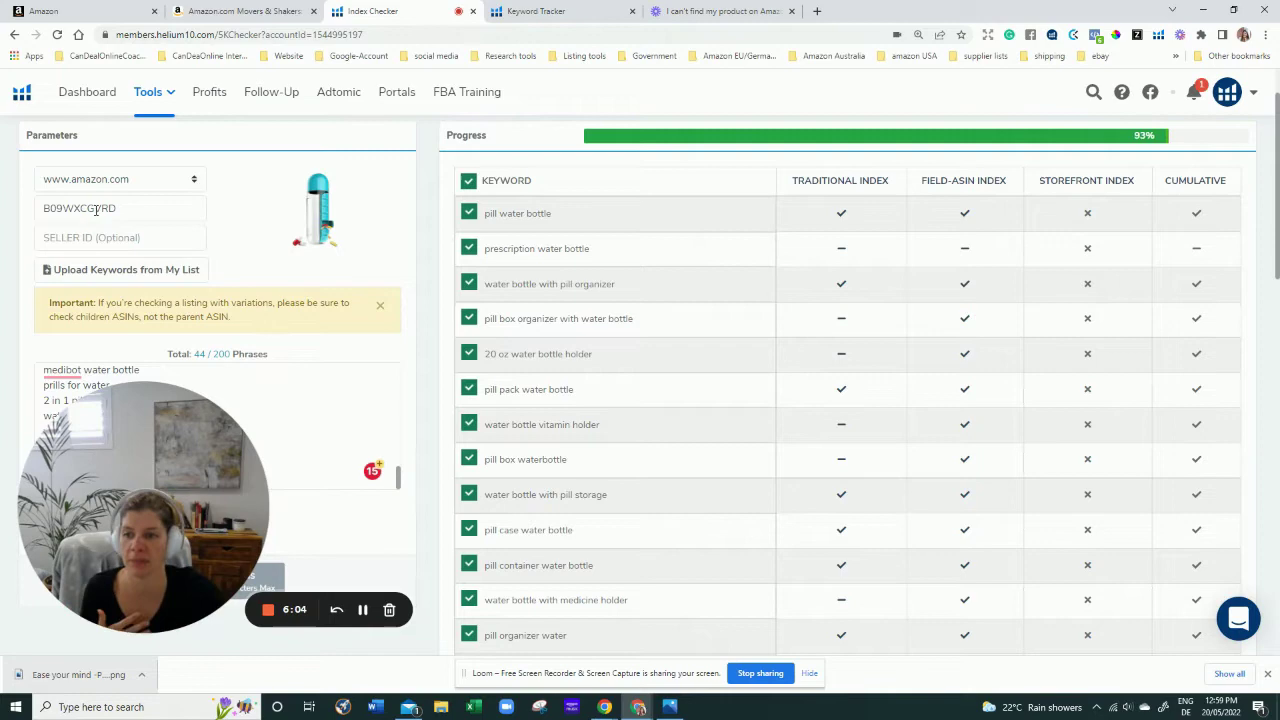
drag(40, 208, 123, 210)
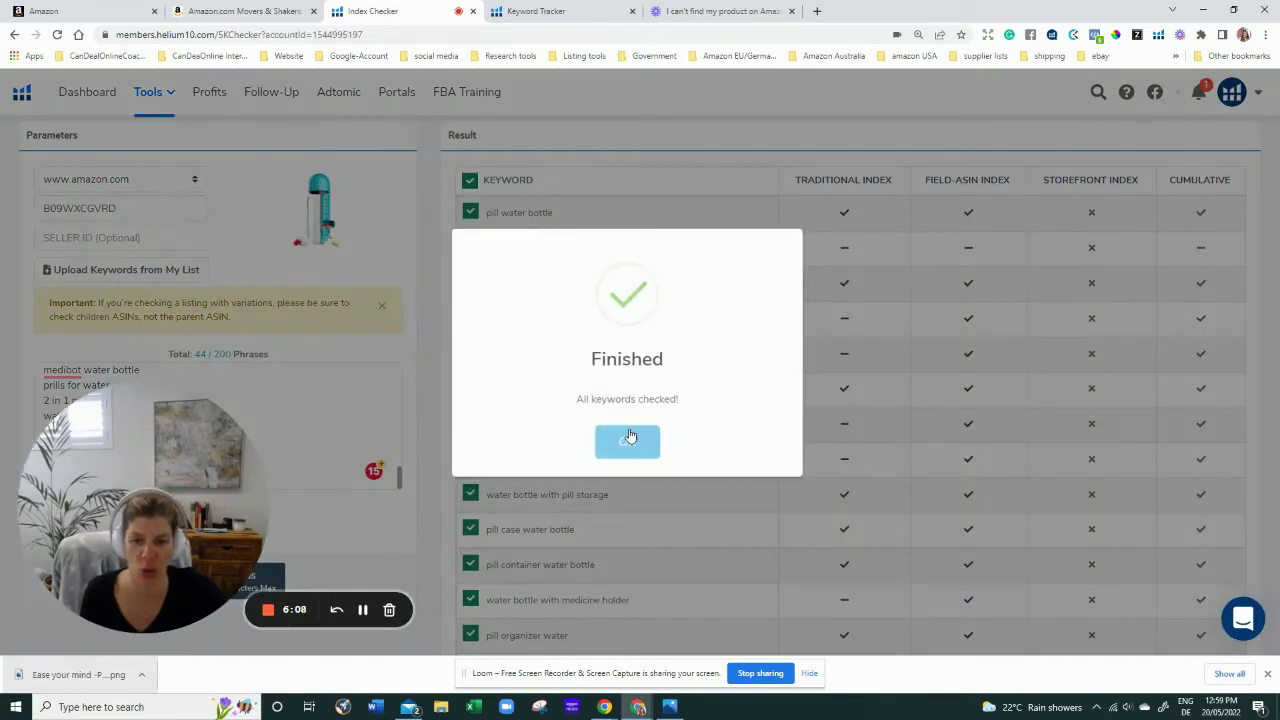
click(629, 437)
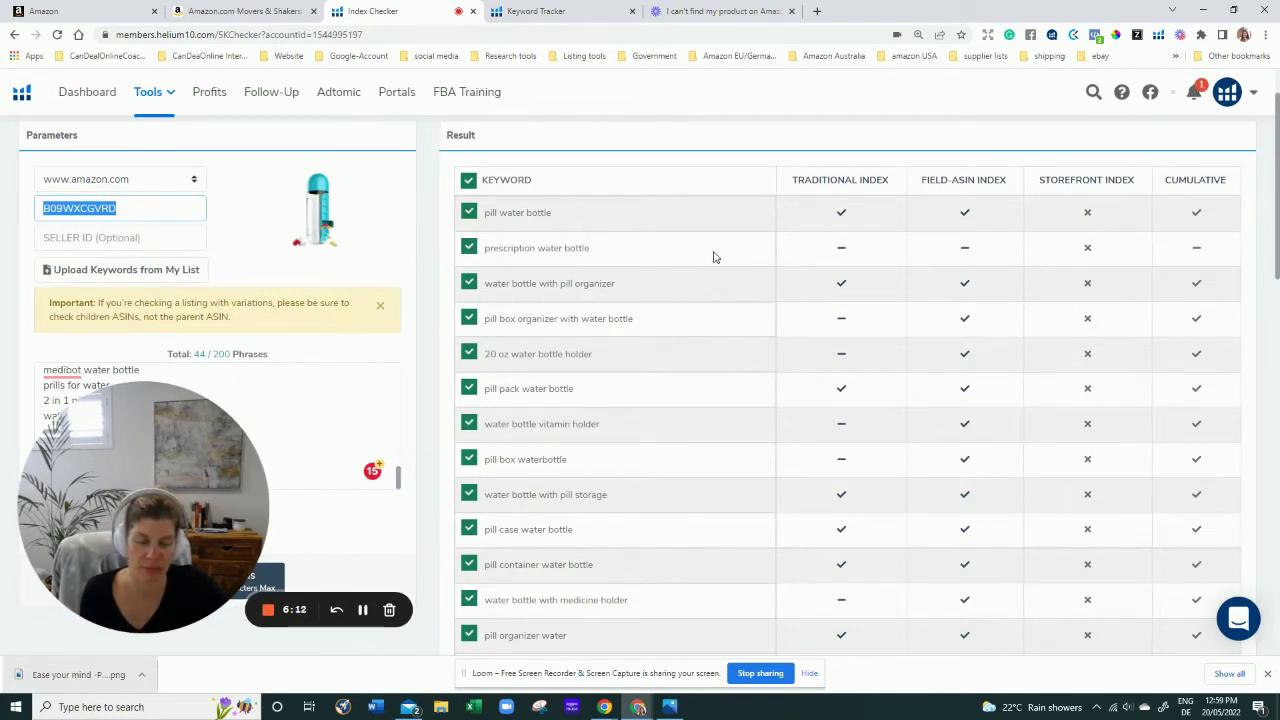
scroll(713, 257, down, 3)
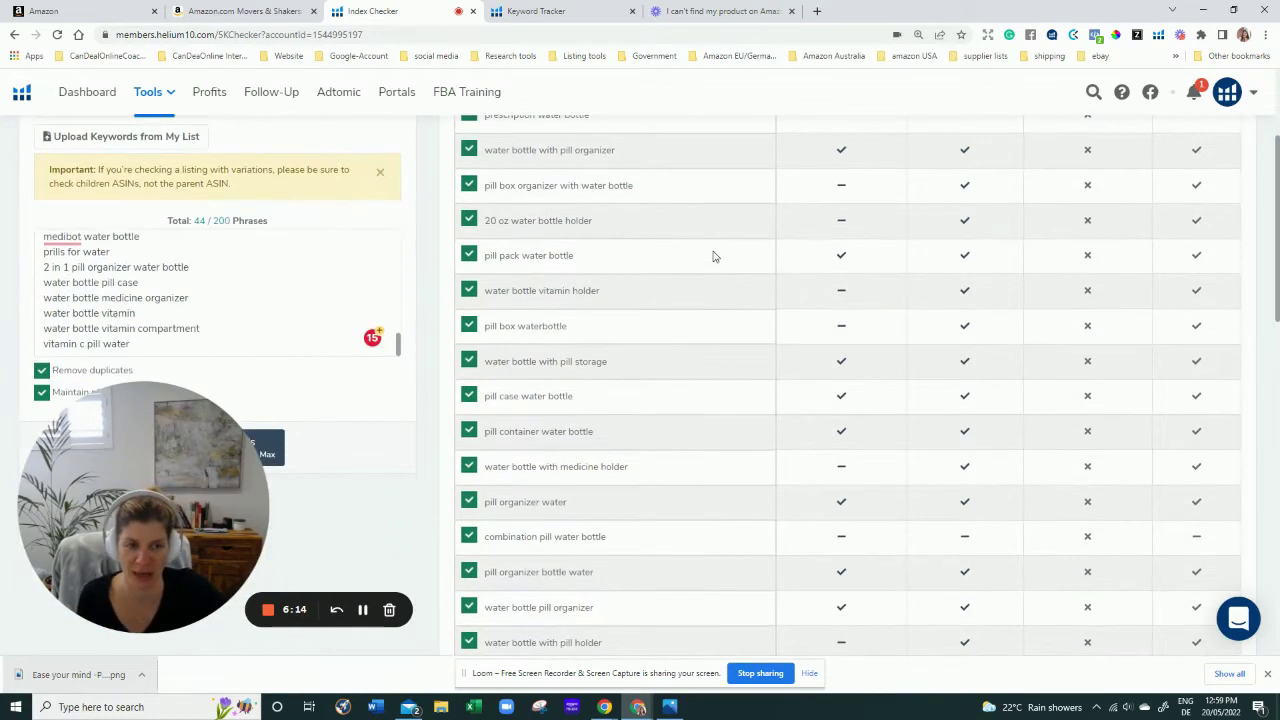
scroll(715, 251, up, 4)
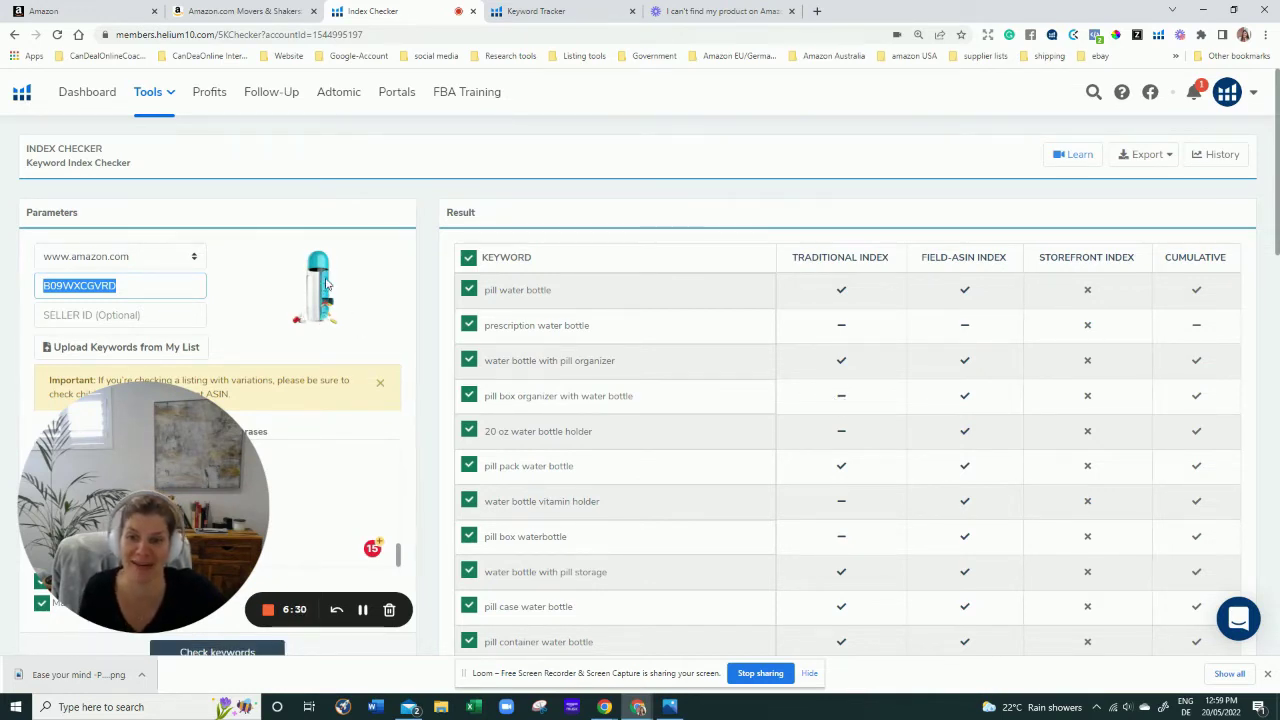
Check 'pill box organizer with water bottle' on Amazon, browse the 1,000+ results, and return to Index Checker.
click(849, 400)
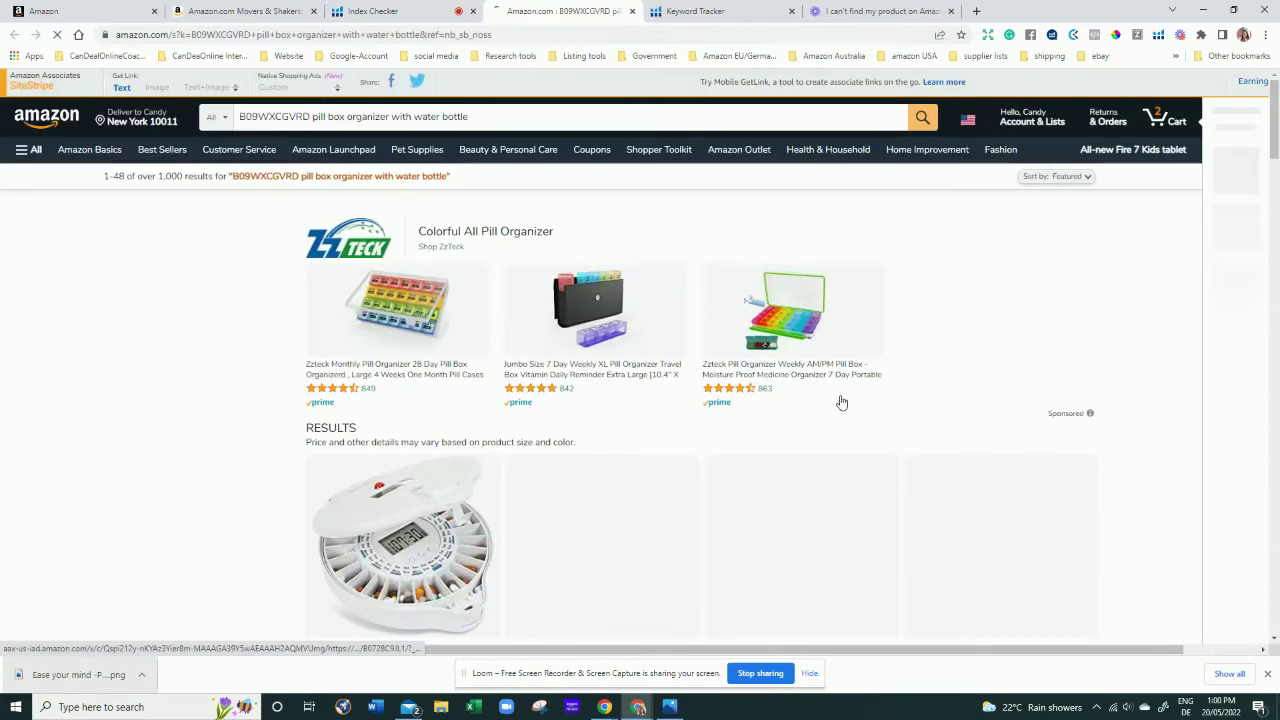
scroll(848, 402, down, 2)
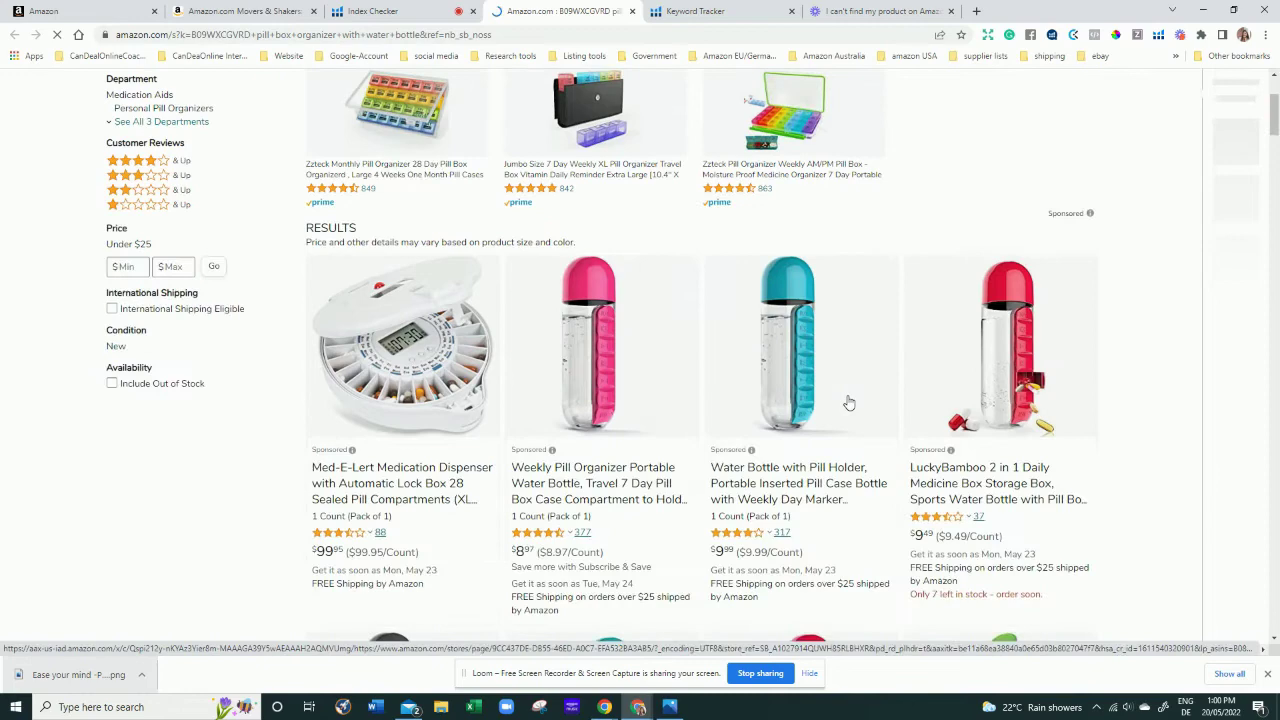
scroll(618, 402, down, 3)
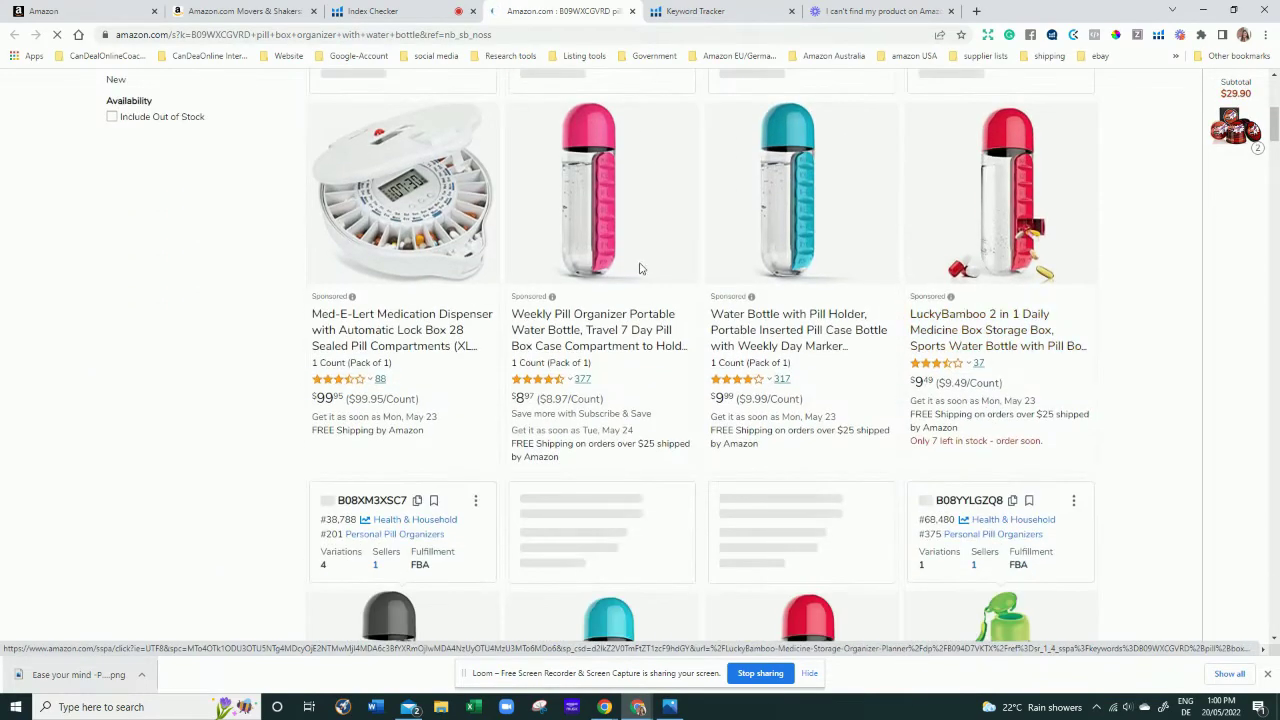
scroll(645, 285, down, 3)
scroll(652, 302, down, 5)
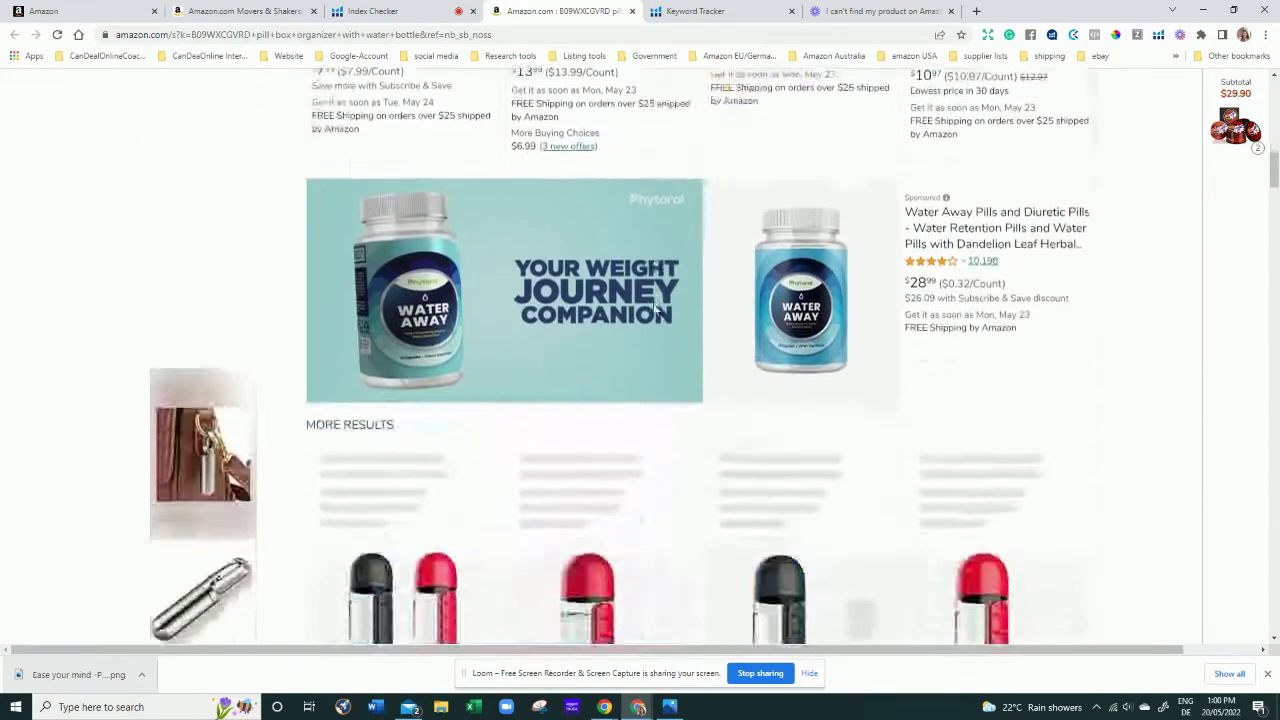
scroll(655, 310, down, 9)
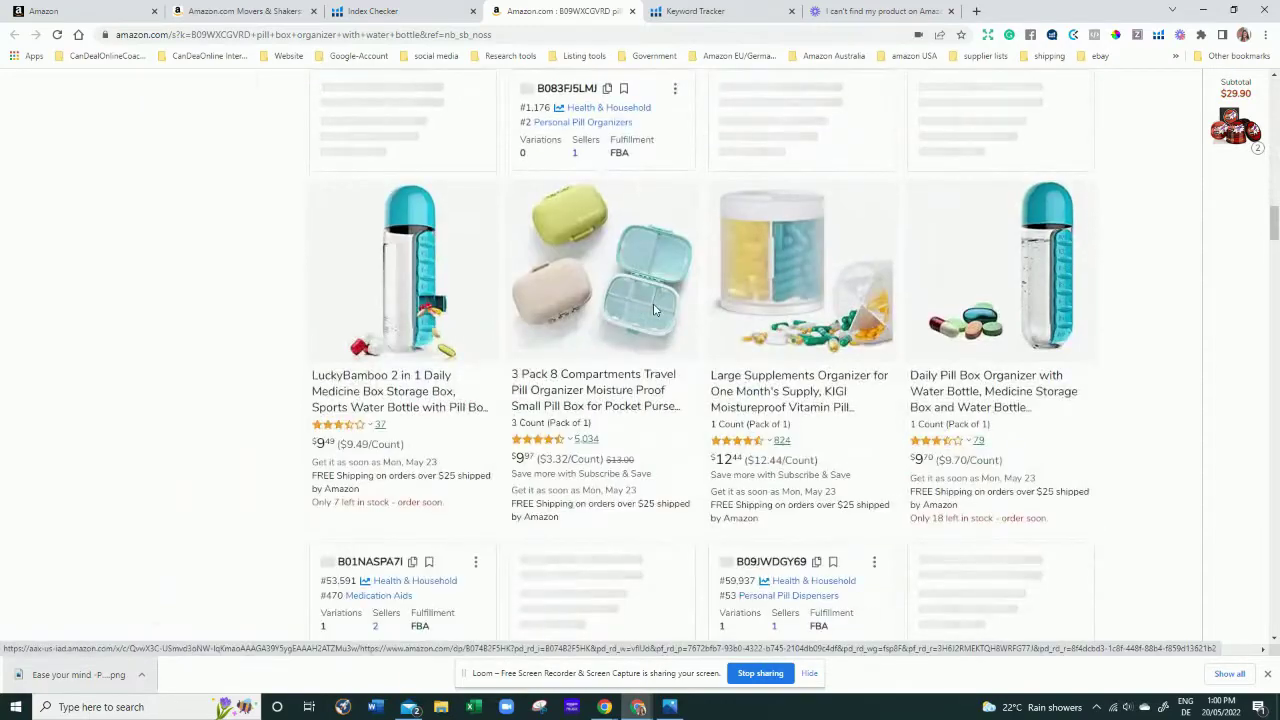
scroll(655, 310, down, 9)
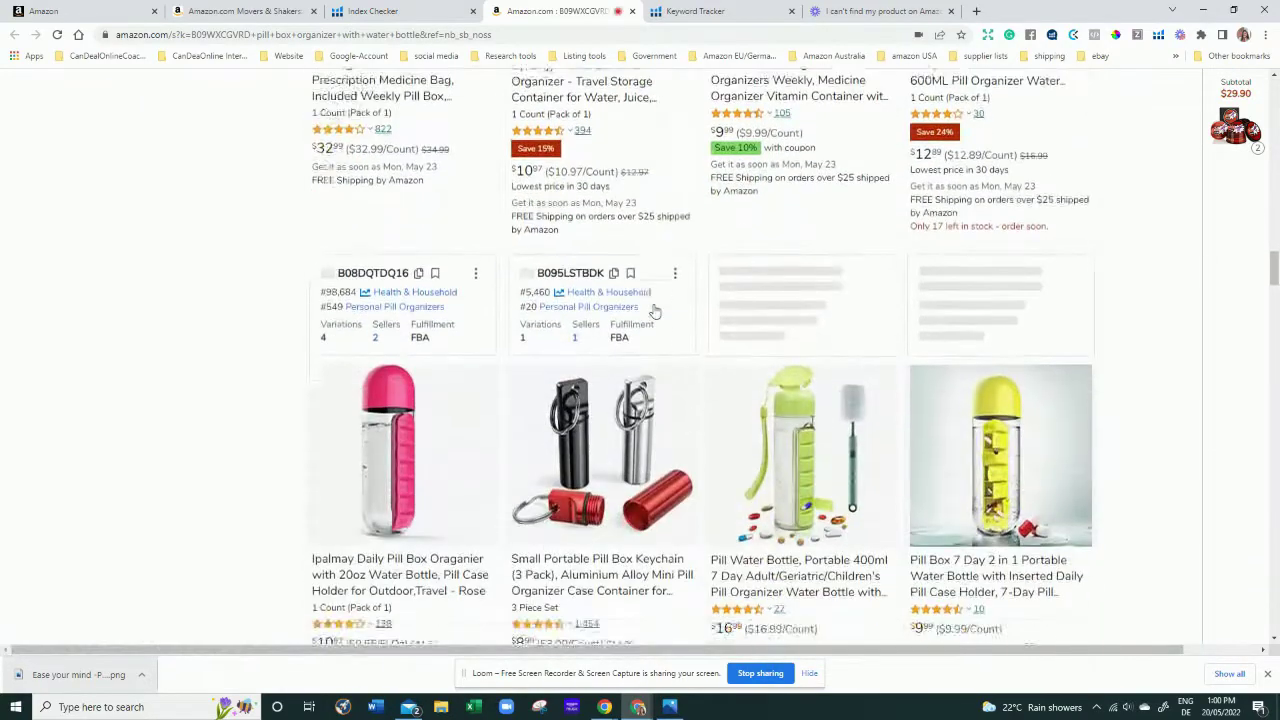
scroll(655, 310, down, 9)
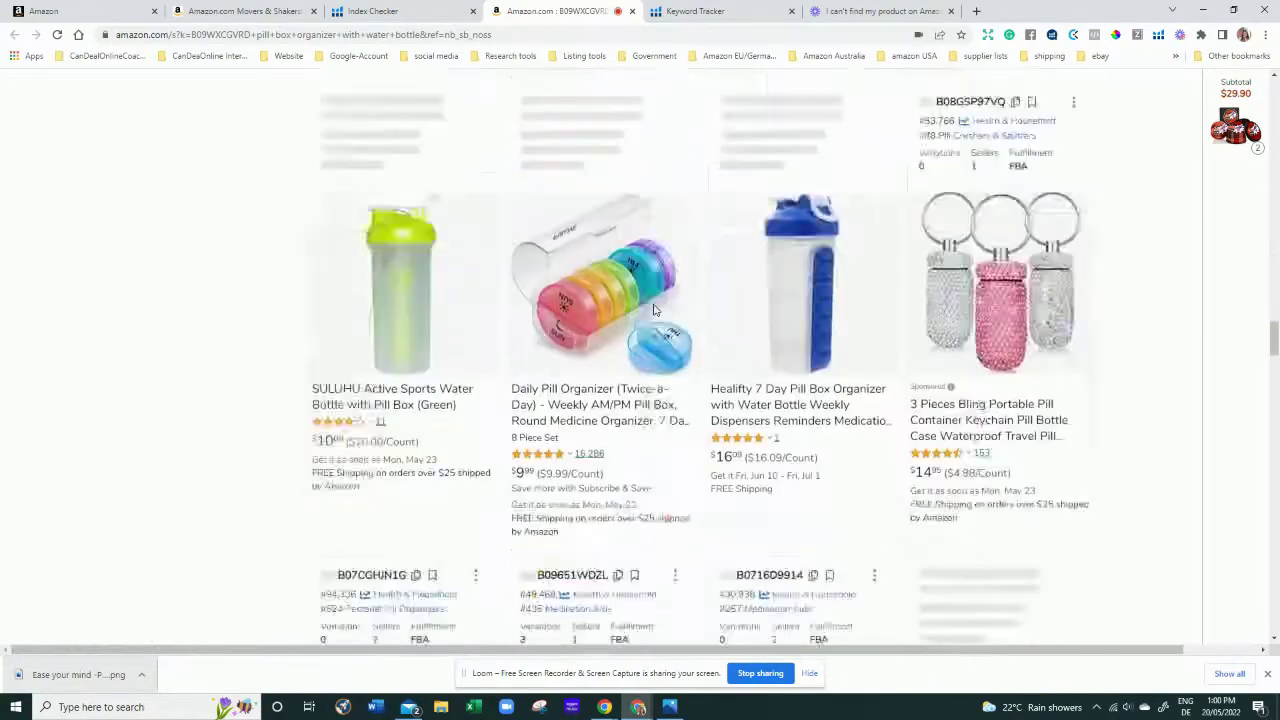
scroll(655, 310, down, 9)
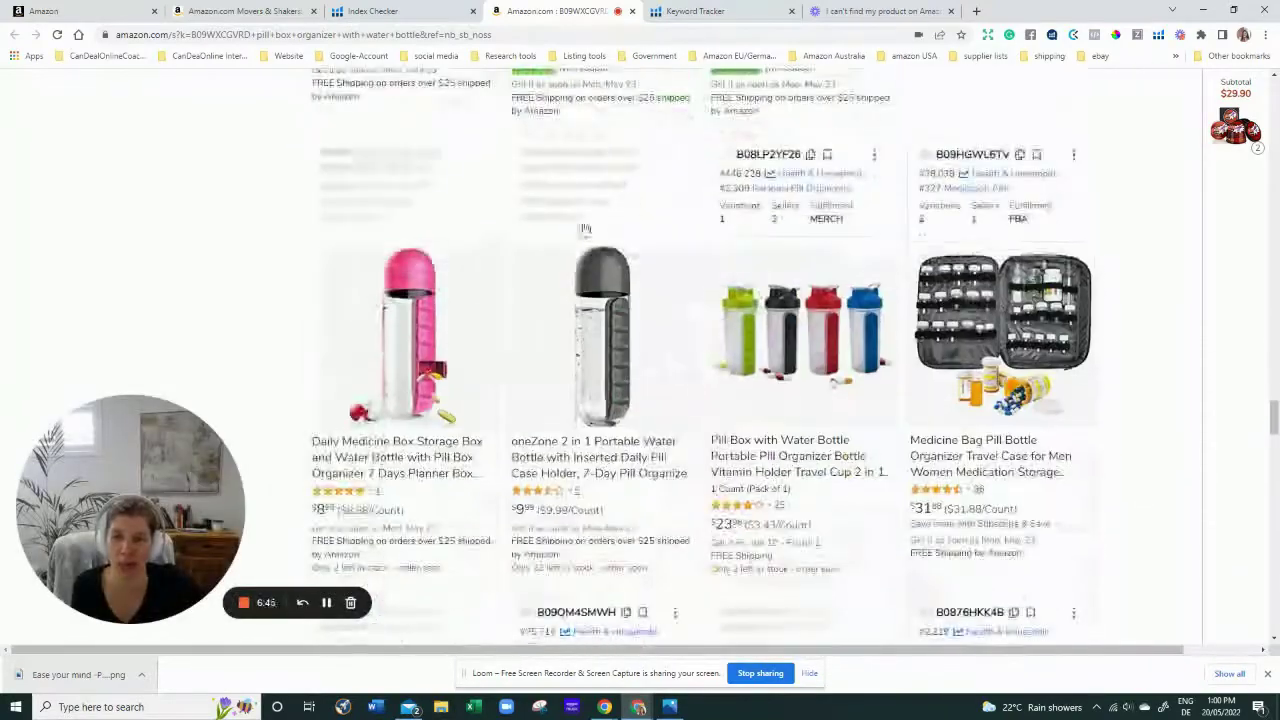
click(372, 11)
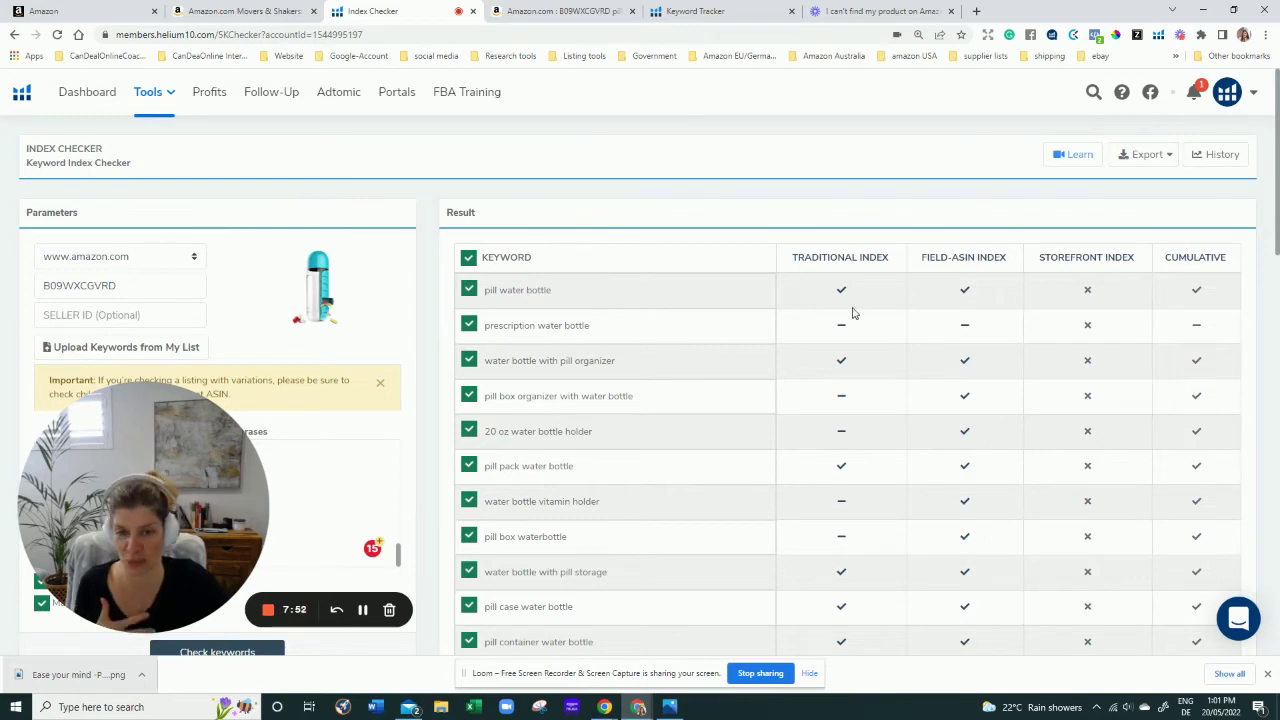
Run the Amazon check for 'B09WXCGVRD water bottle with pill holder', which returns 1 result.
scroll(846, 313, down, 2)
scroll(846, 313, down, 10)
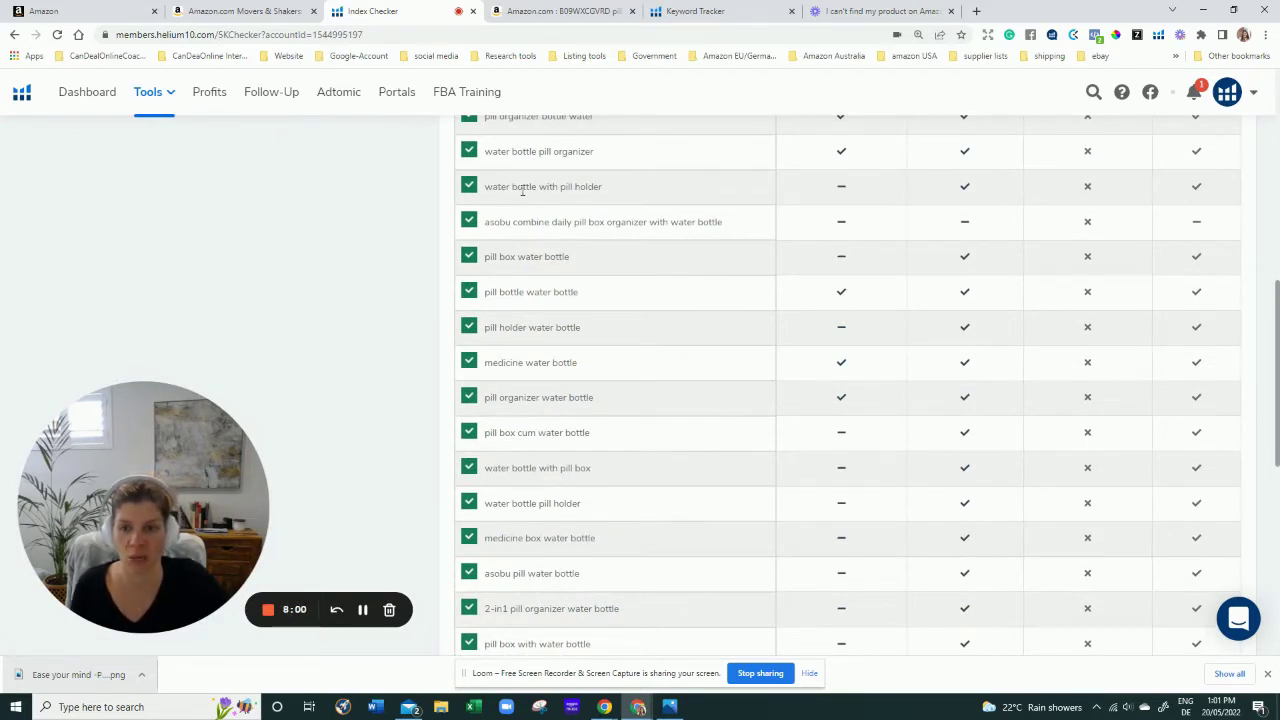
click(843, 193)
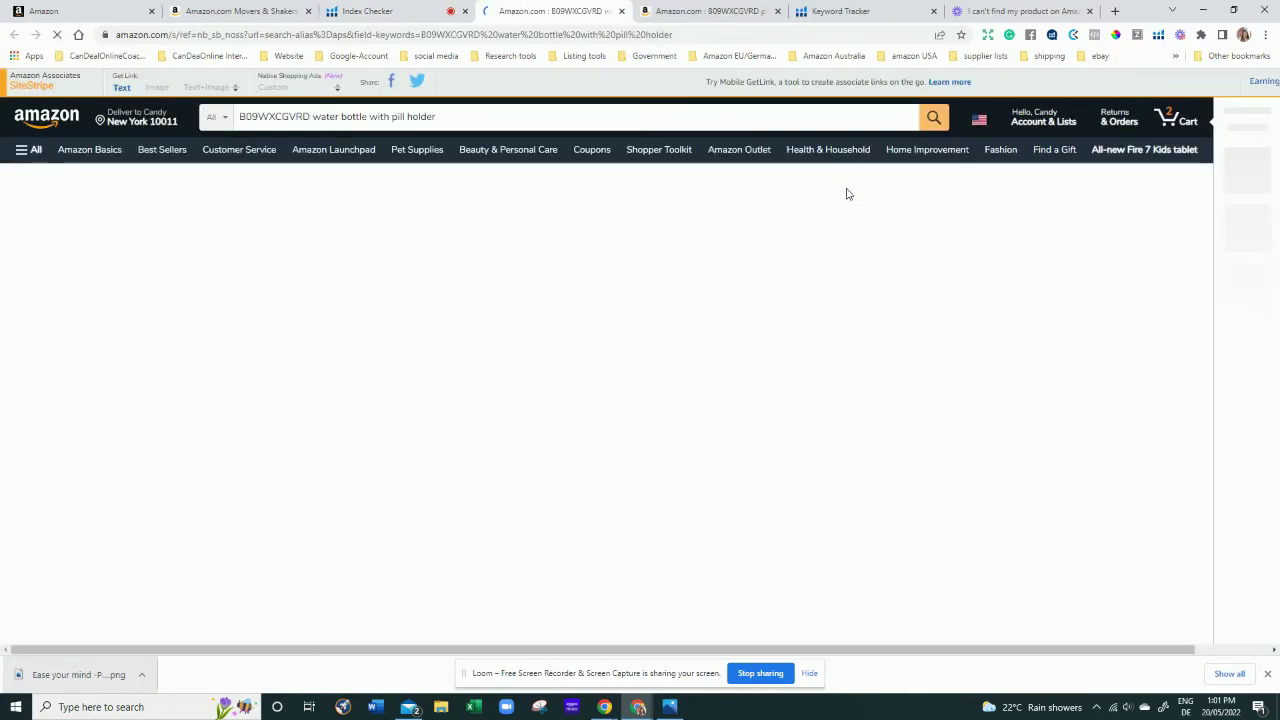
scroll(714, 380, down, 6)
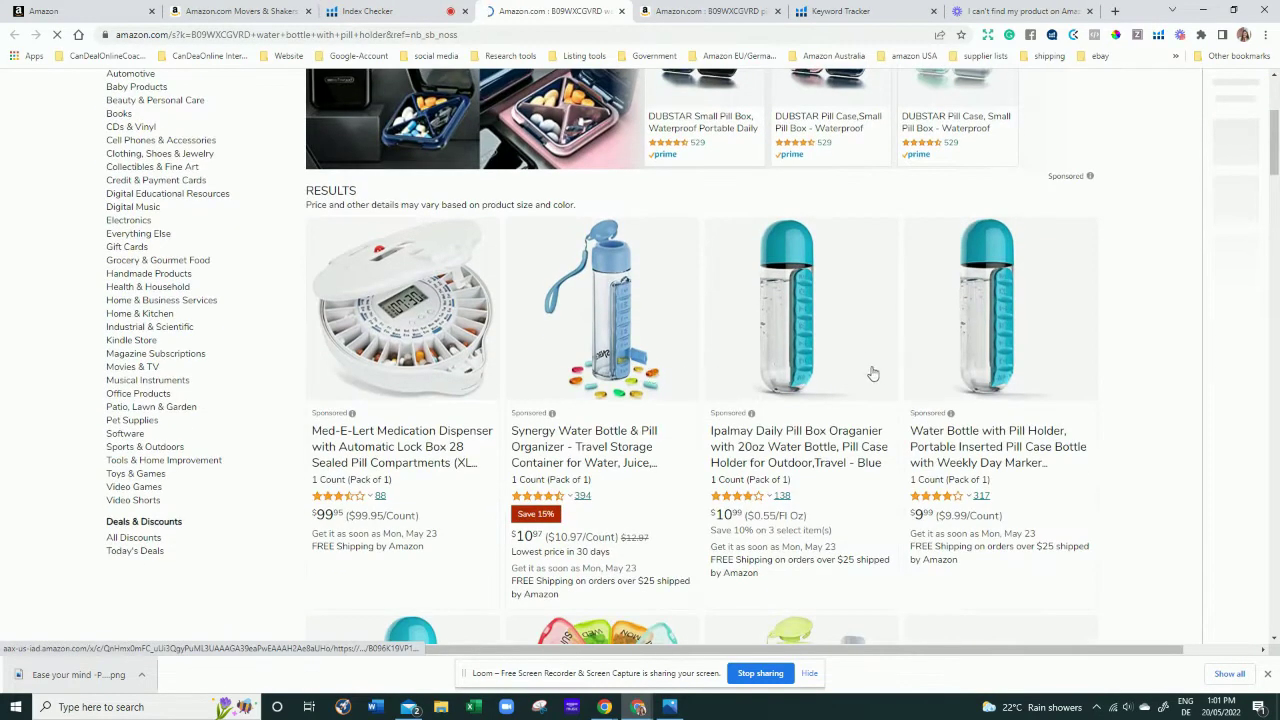
scroll(784, 387, down, 3)
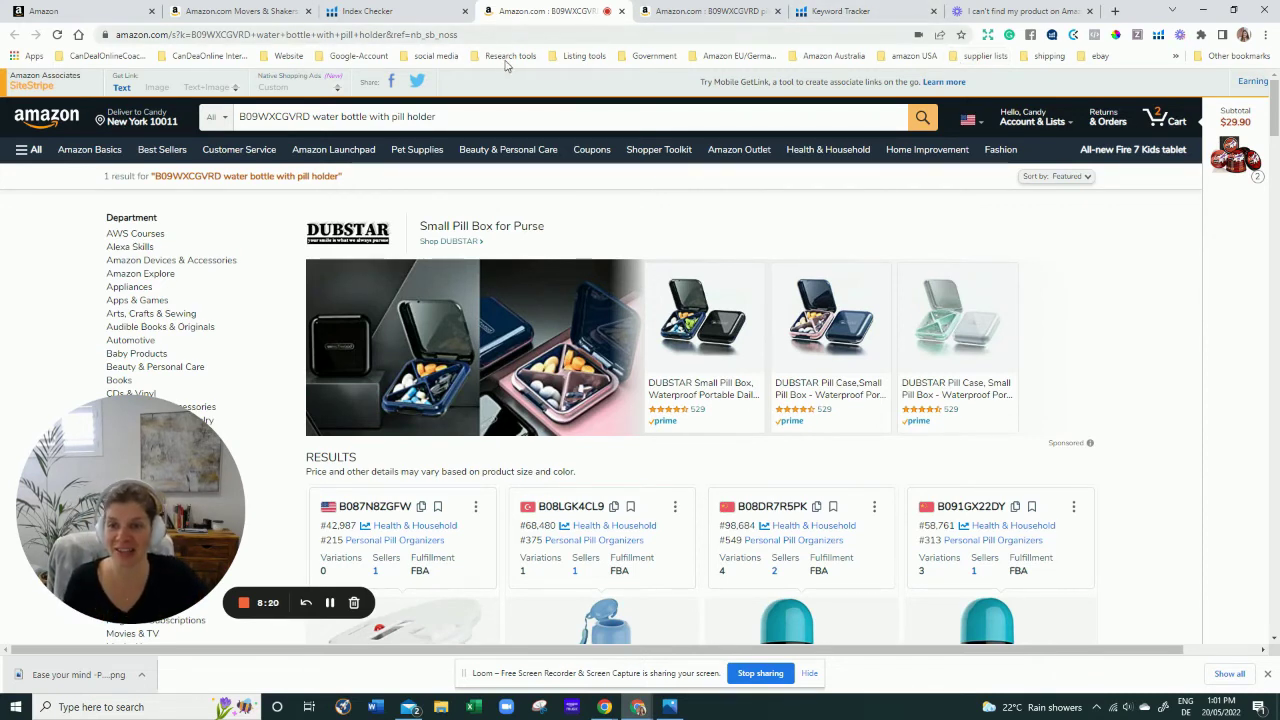
drag(458, 34, 120, 50)
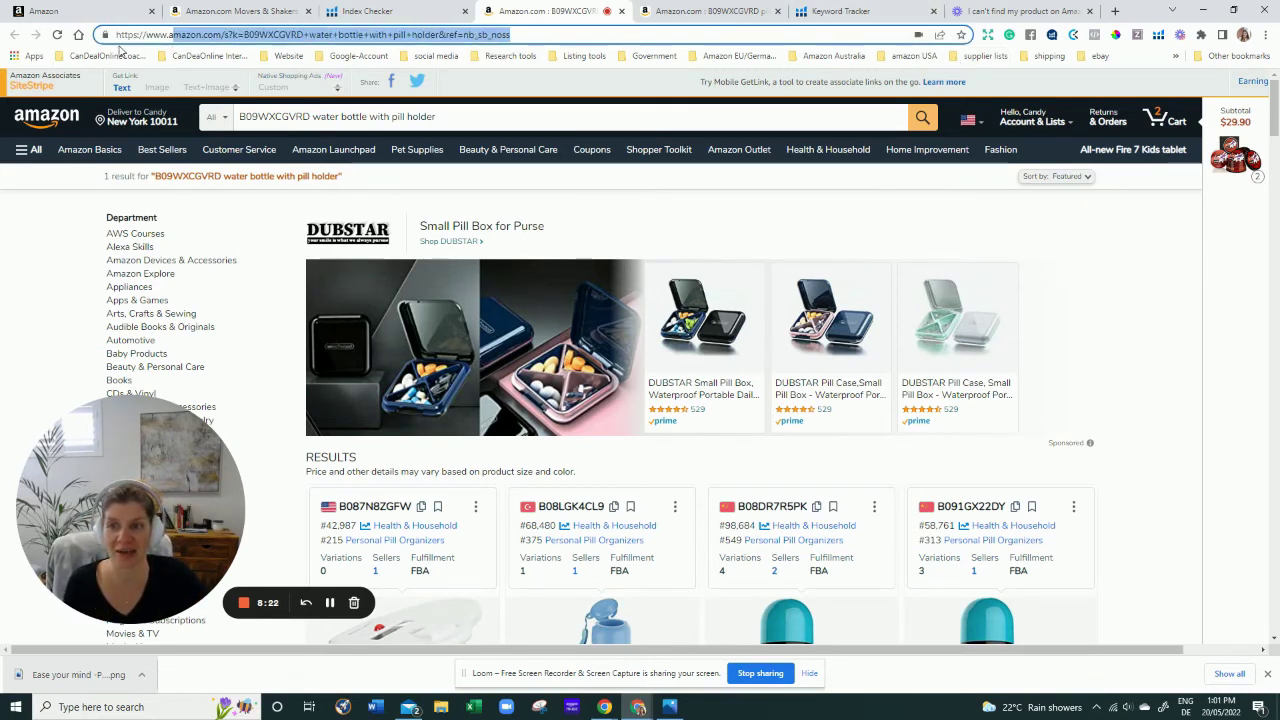